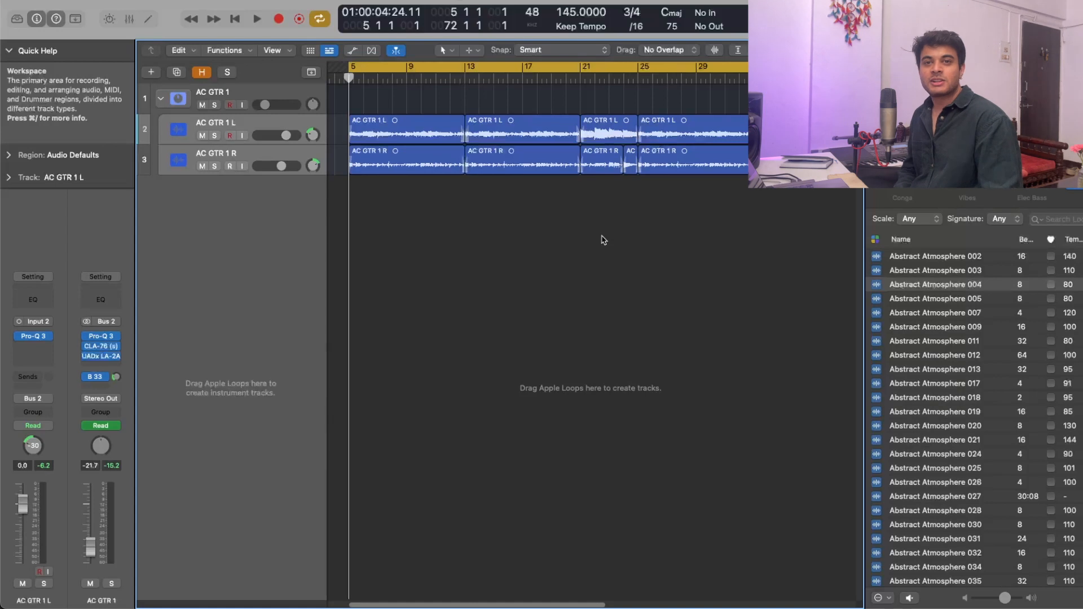
- Solo the AC GTR 2 track and play its selected left and right regions starting at bar 25
left_click_drag(422, 201, 366, 107)
left_click_drag(361, 99, 428, 102)
left_click_drag(507, 101, 633, 194)
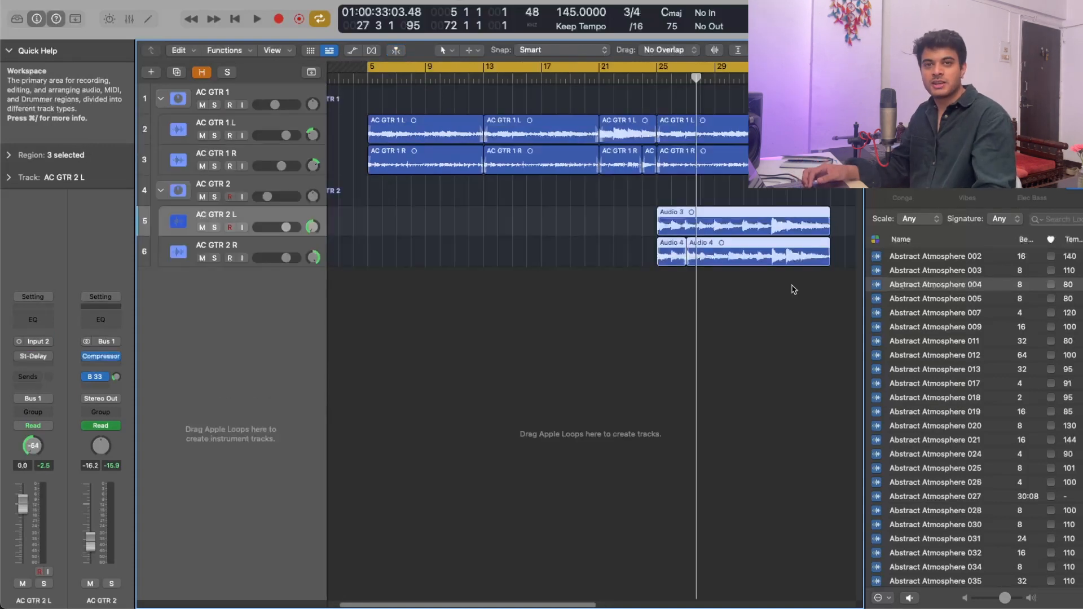
left_click(214, 197)
key("shift+space")
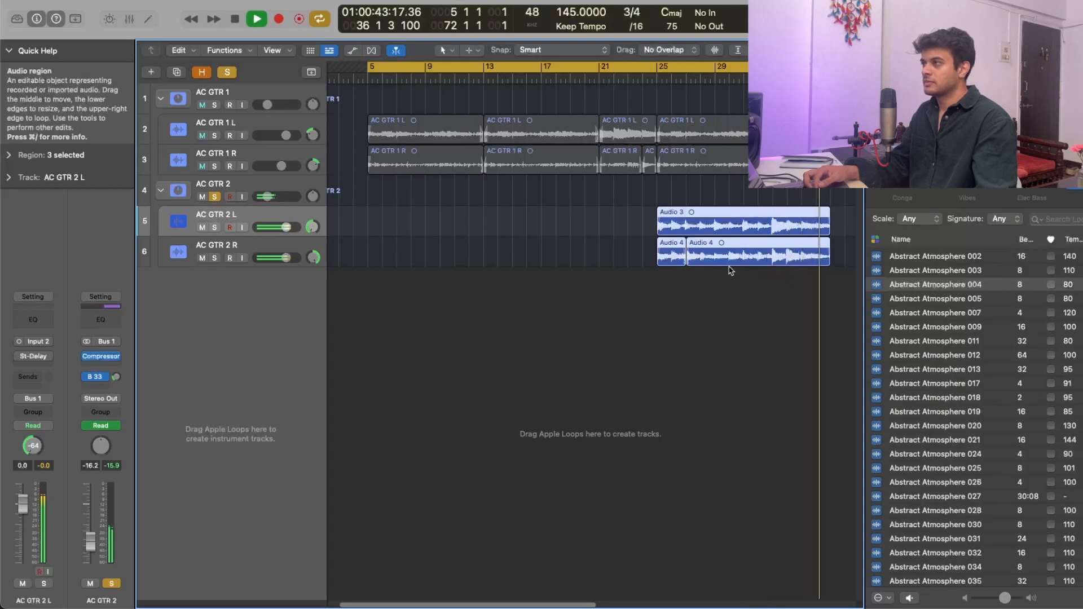
key("space")
- Clear the solo, select the AC GTR 1 and AC GTR 2 regions at bar 25, and play them together
left_click(215, 105, "alt")
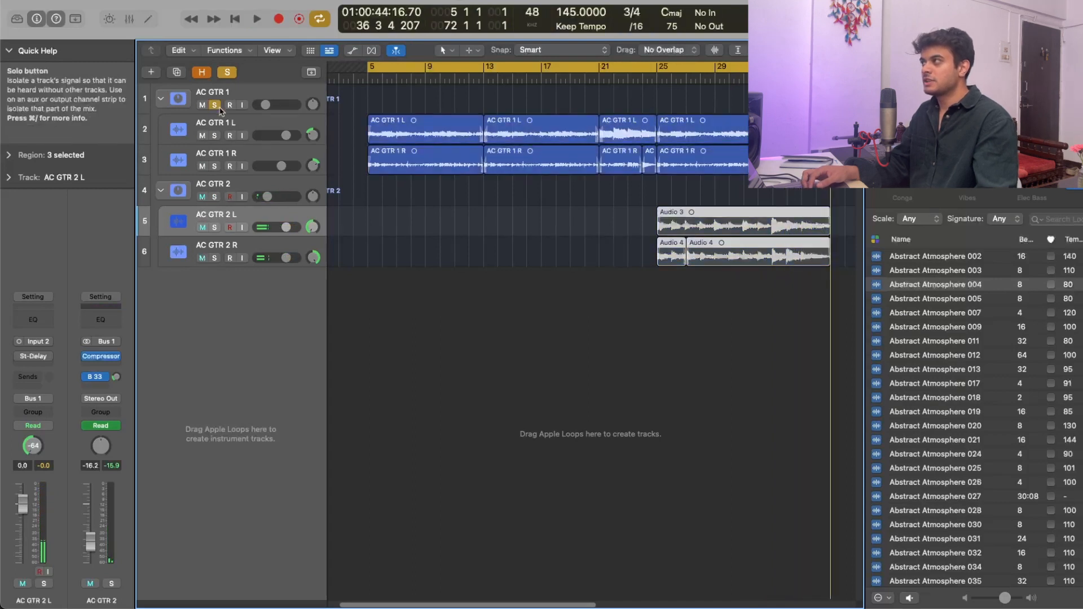
left_click(214, 105)
left_click(684, 108)
left_click_drag(683, 108, 815, 294)
key("shift+space")
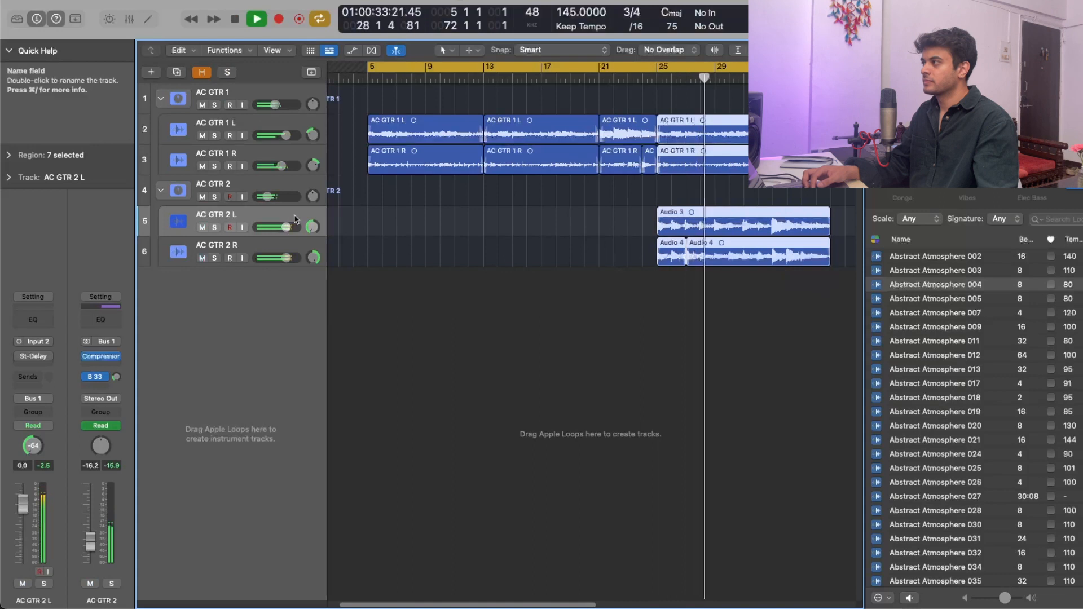
- Name the selected audio regions on AC GTR 2 L and AC GTR 2 R after their tracks and stop playback
left_click(295, 248, "shift")
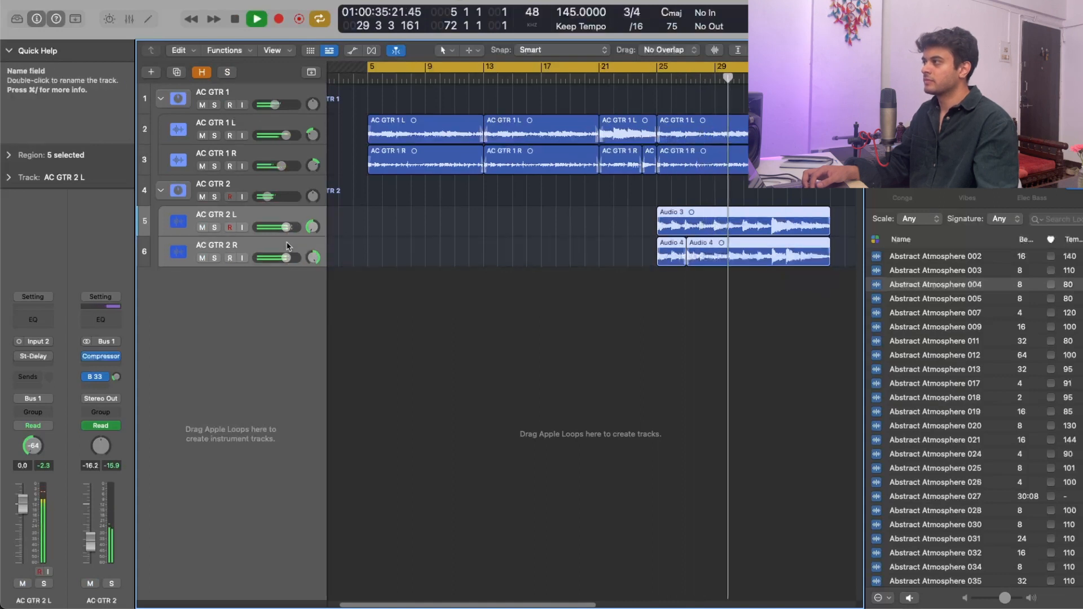
key("alt+shift+n")
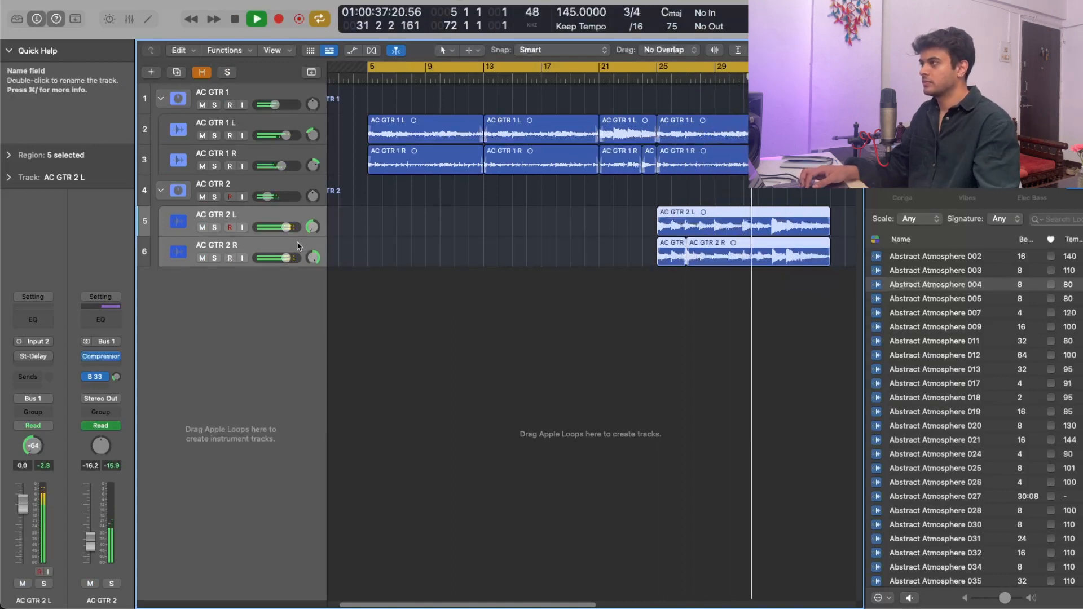
left_click(555, 230)
key("space")
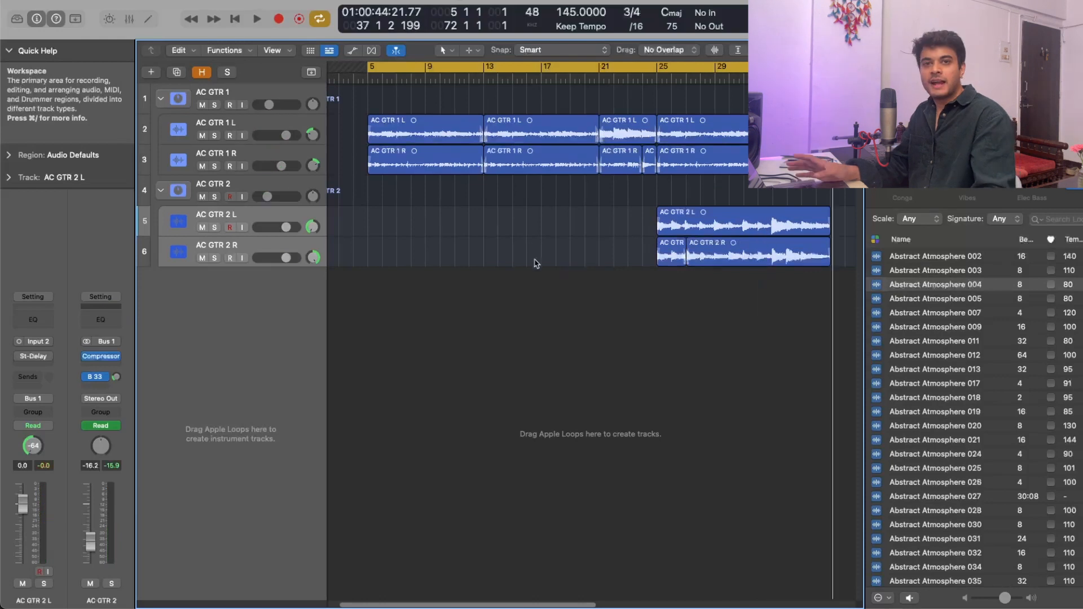
- Play the arrangement from the first PIANO region at bar 13 to hear the piano with the guitars
left_click_drag(503, 237, 790, 269)
left_click_drag(654, 227, 836, 289)
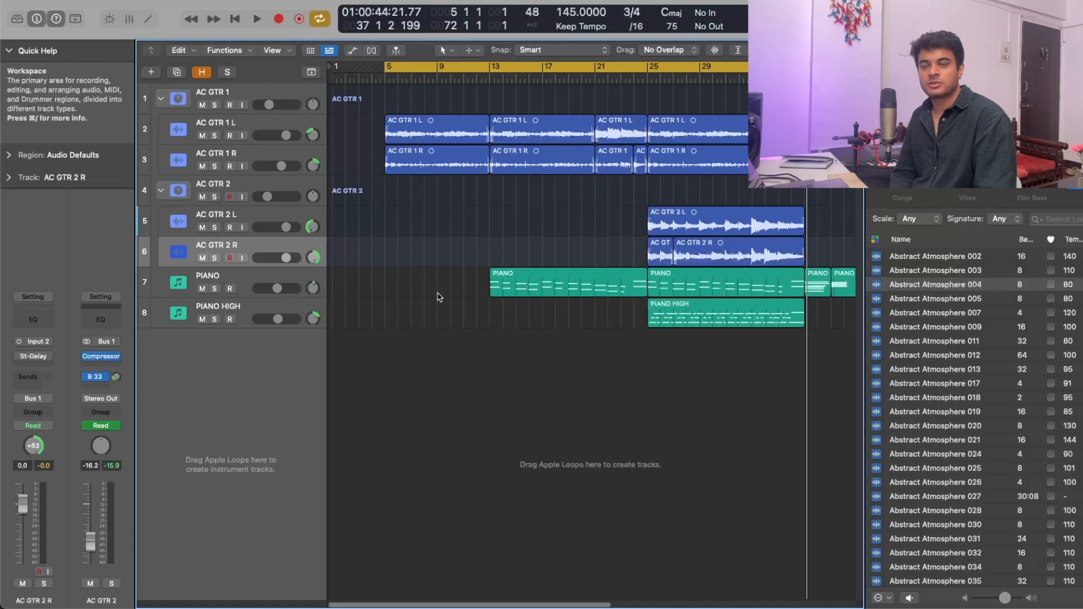
left_click_drag(438, 293, 600, 352)
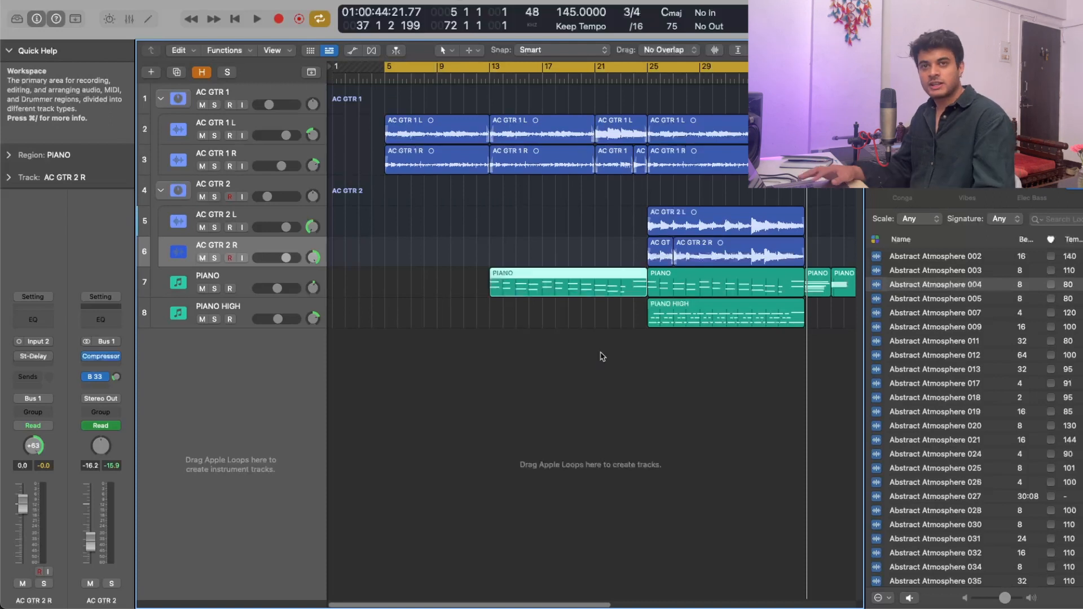
left_click_drag(463, 231, 596, 342)
left_click_drag(617, 348, 484, 237)
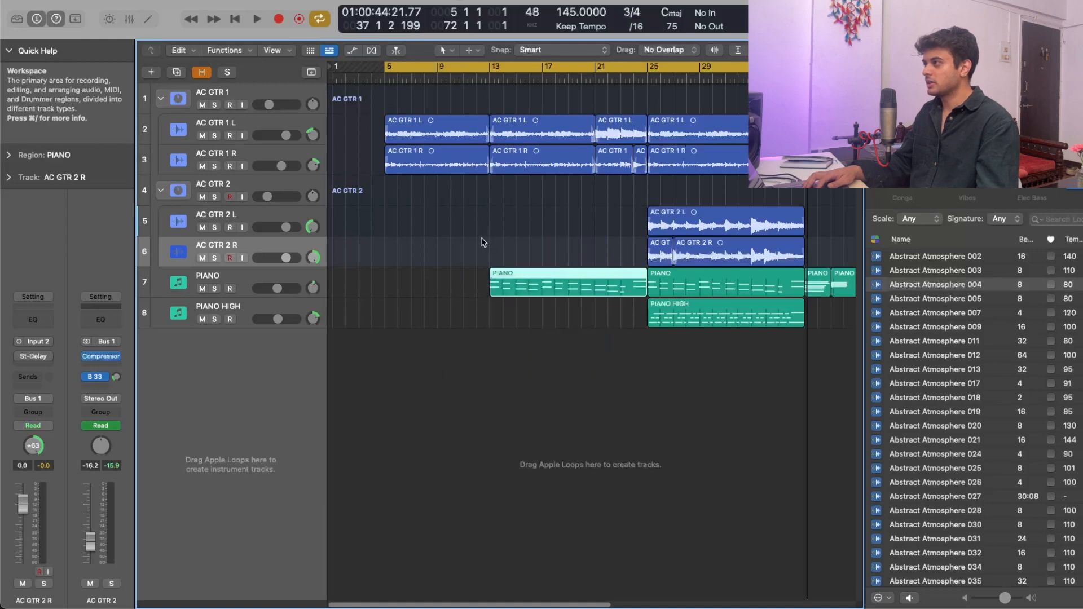
key("space")
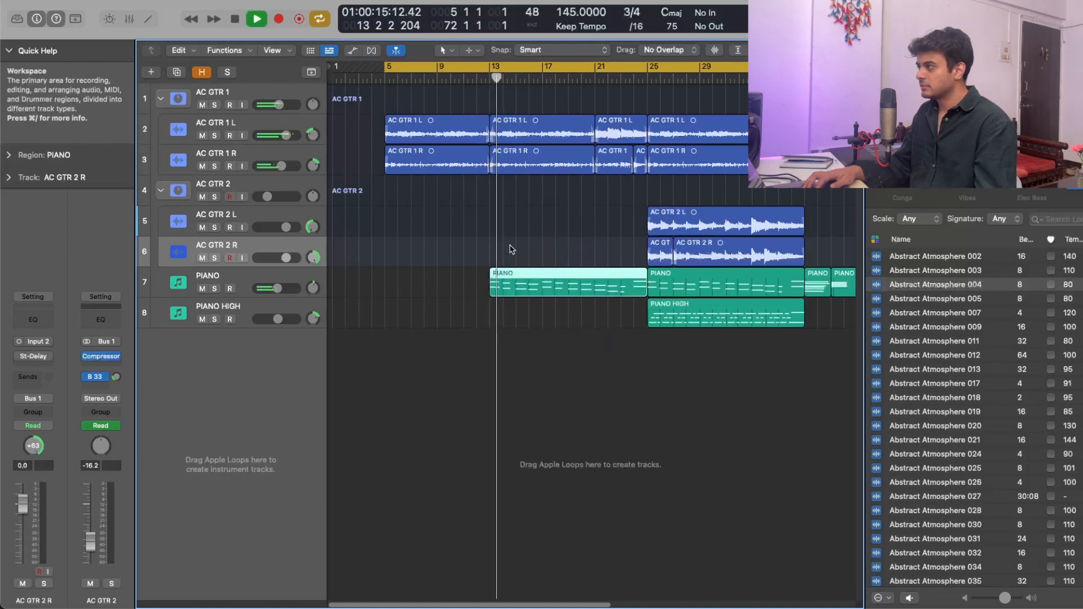
left_click(510, 246)
key("super+Right")
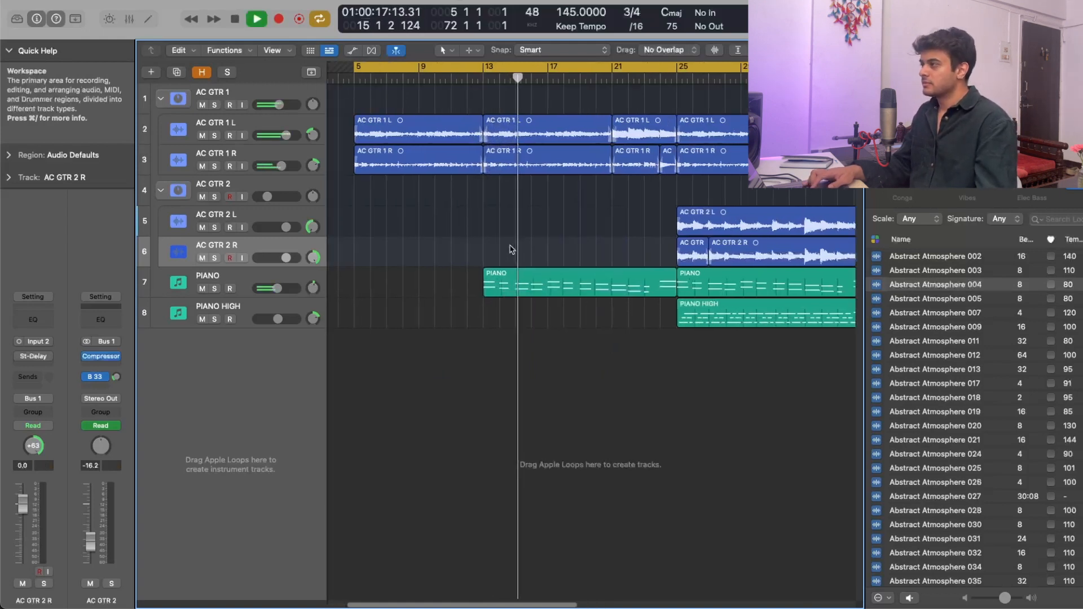
key("super+Right")
left_click(480, 142)
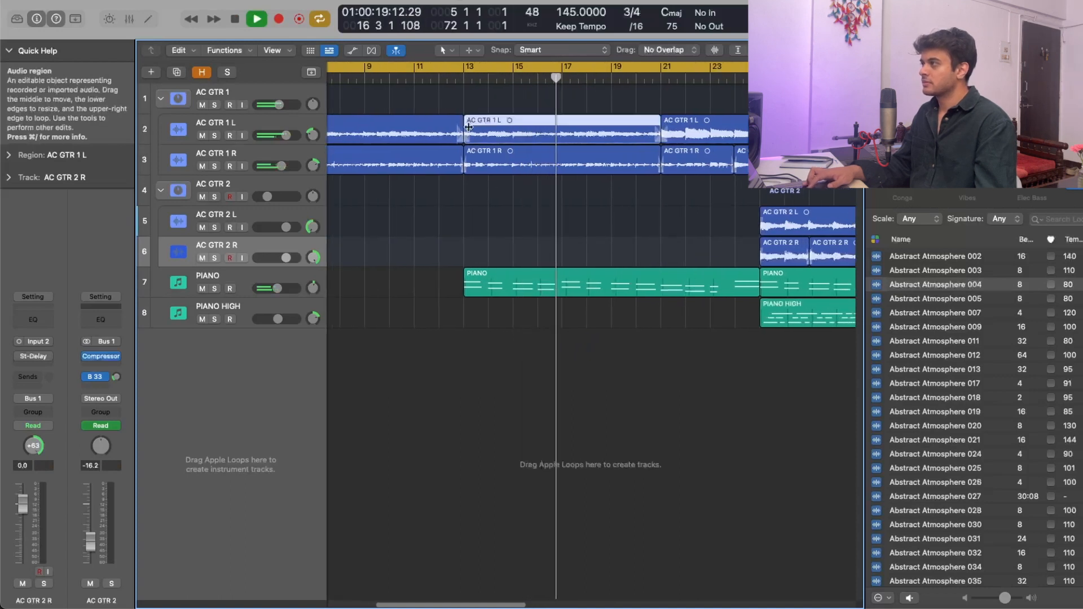
scroll(542, 199, "right", 3)
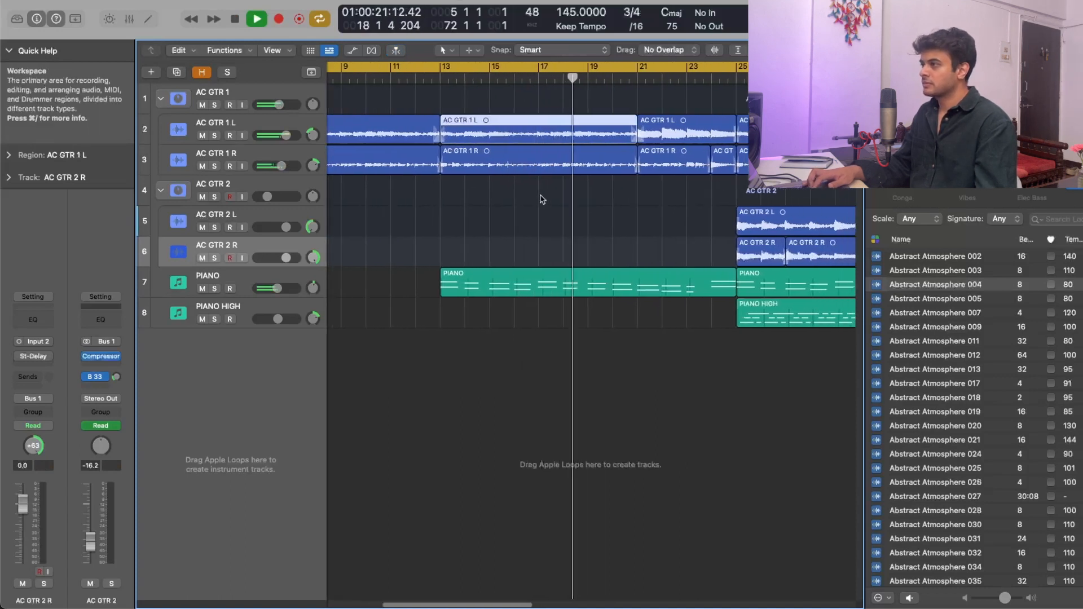
scroll(542, 199, "right", 1)
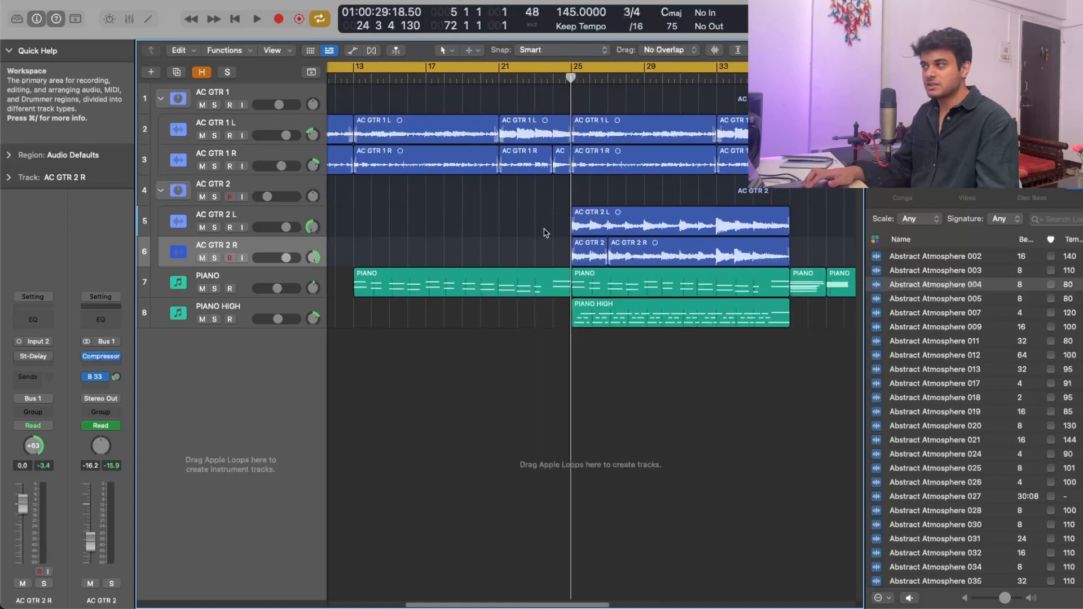
- Play from the PIANO HIGH region at bar 25, soloing PIANO and PIANO HIGH briefly before restoring the full mix
left_click_drag(621, 340, 597, 324)
key("space")
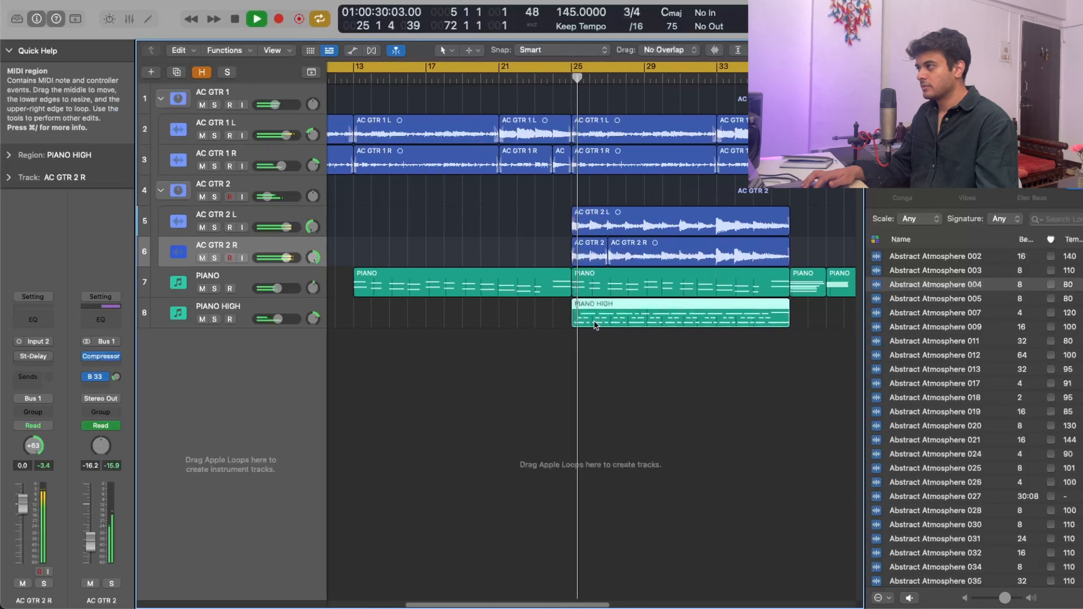
left_click(214, 288)
left_click(215, 320)
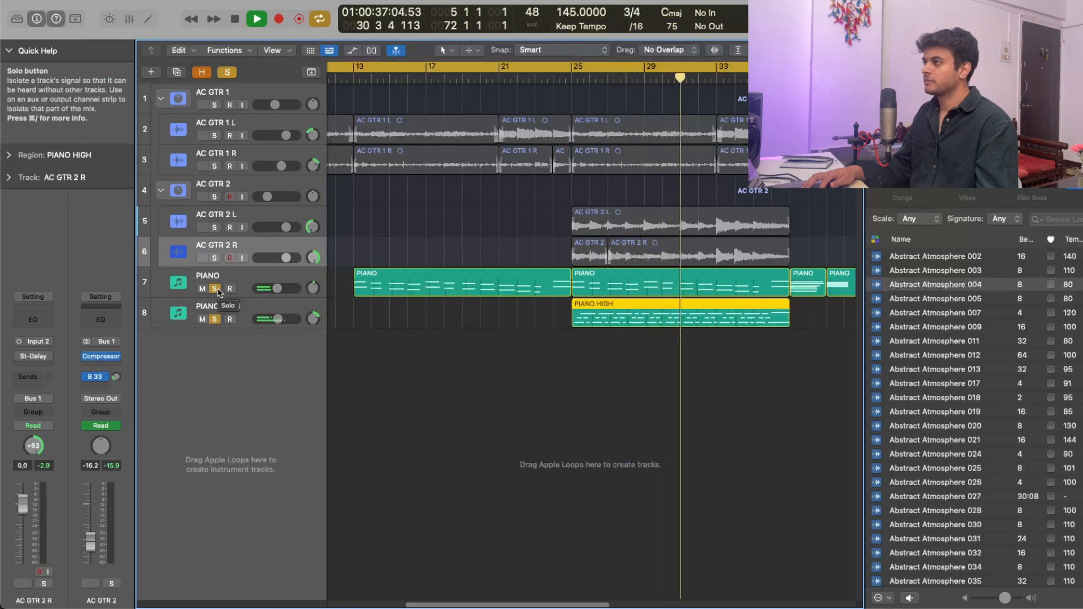
left_click(215, 289)
left_click(214, 319)
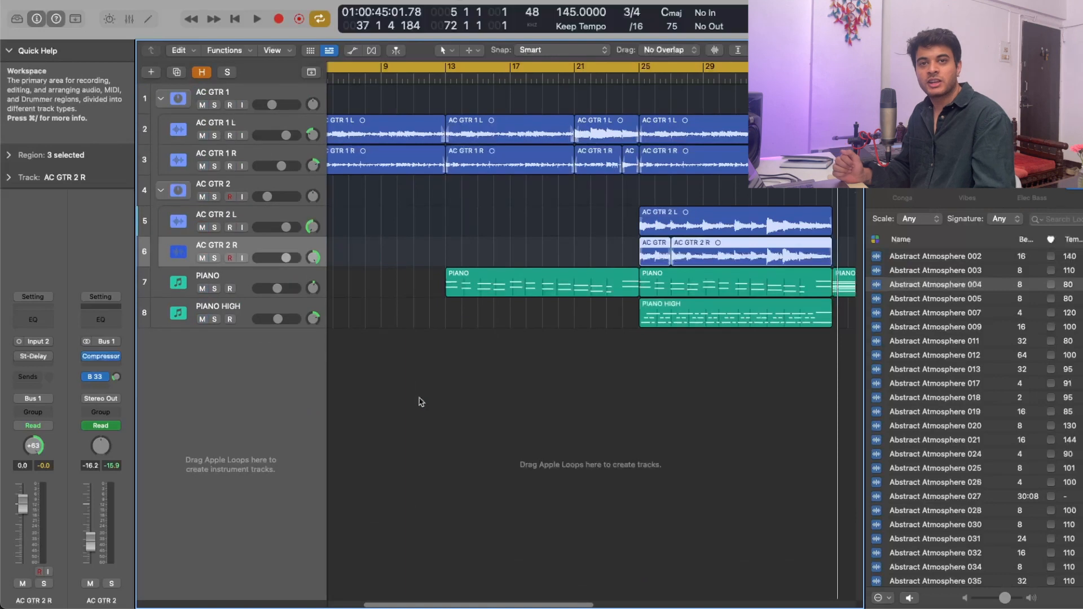
- Audition the DRONE 1 and DRONE 2 regions in solo, one after the other
left_click(496, 393)
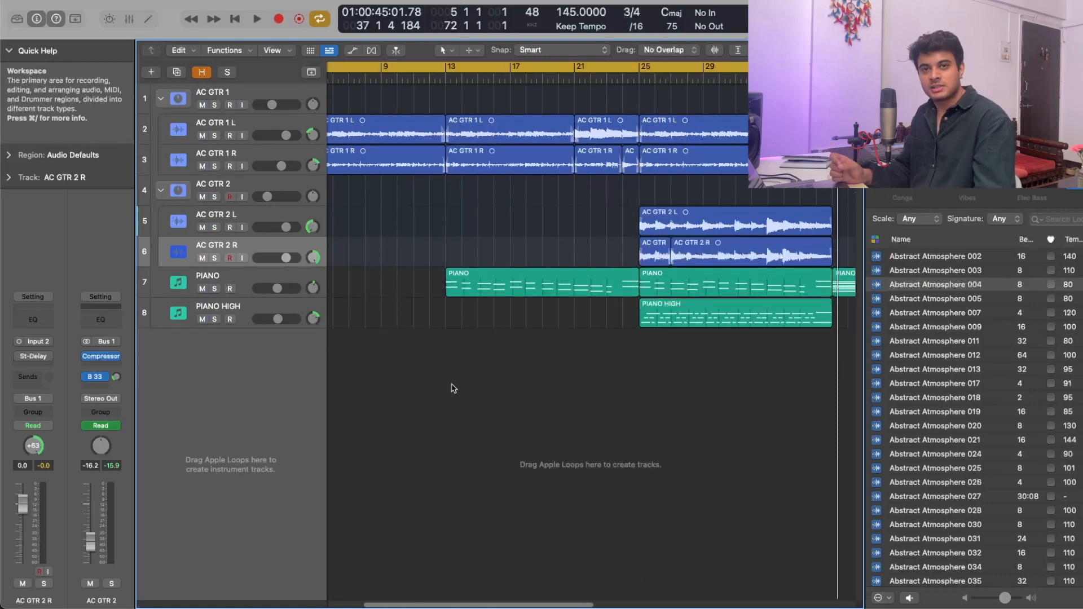
left_click_drag(454, 388, 522, 442)
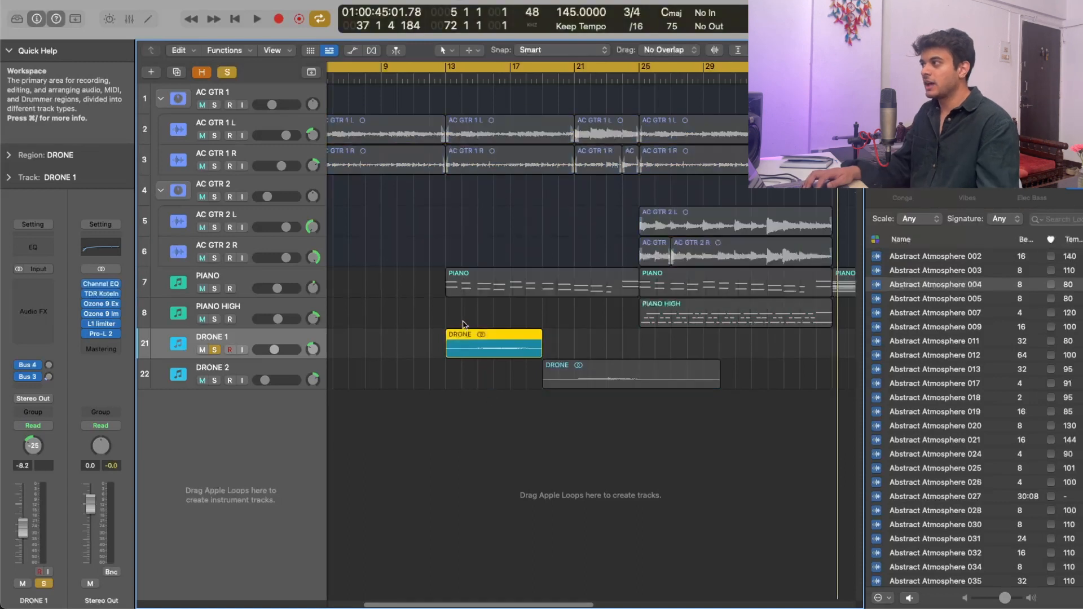
key("shift+space")
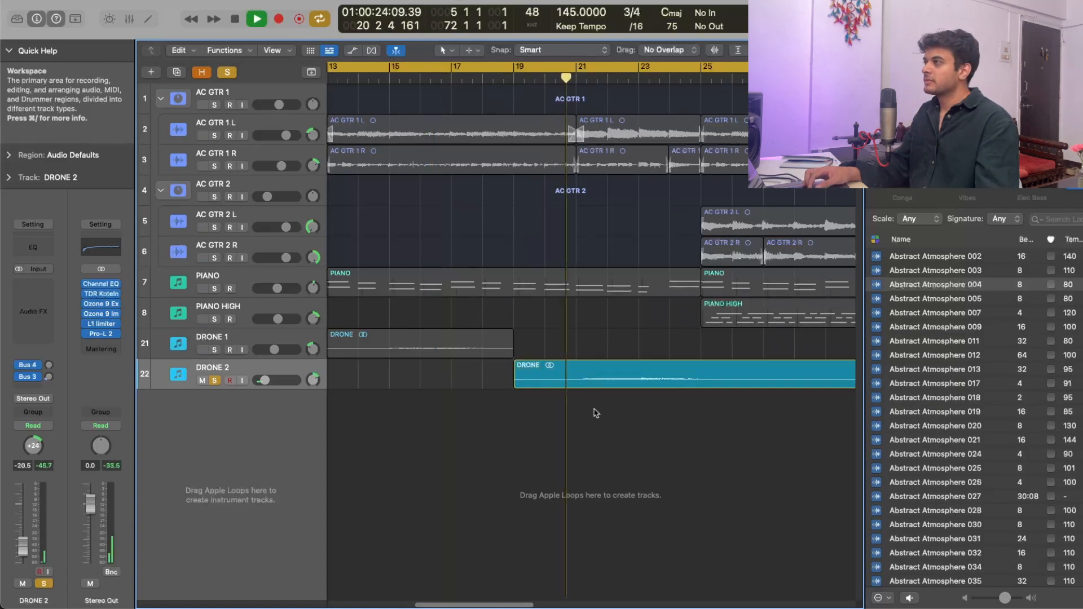
key("super+Left")
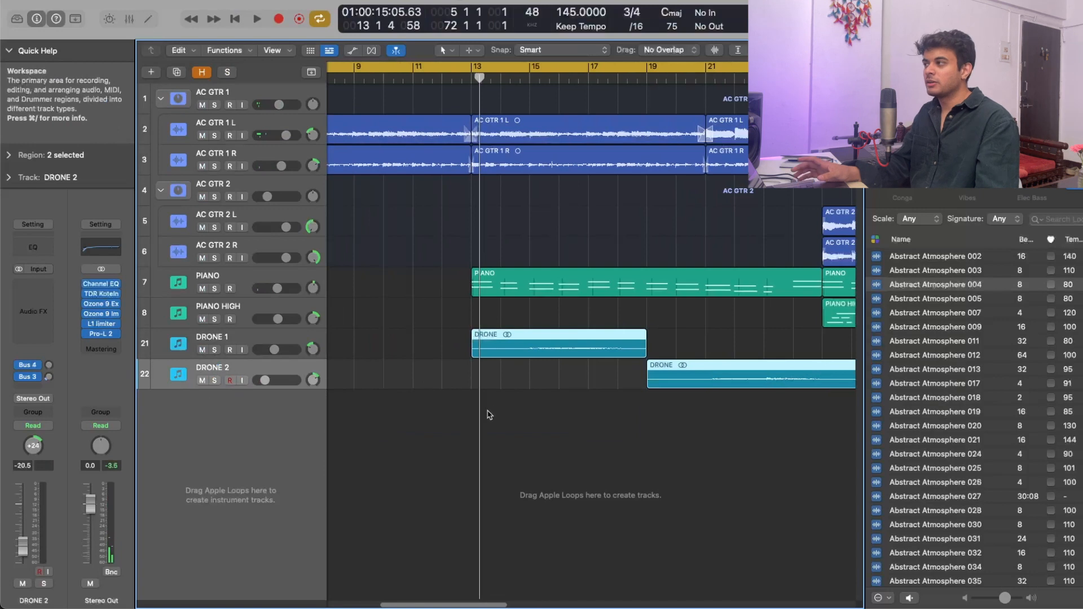
- Play the full arrangement from the DRONE 1 region at bar 13 to hear the drones with guitars and pianos
left_click_drag(613, 419, 521, 348)
key("space")
key("super+Left")
key("super+Left")
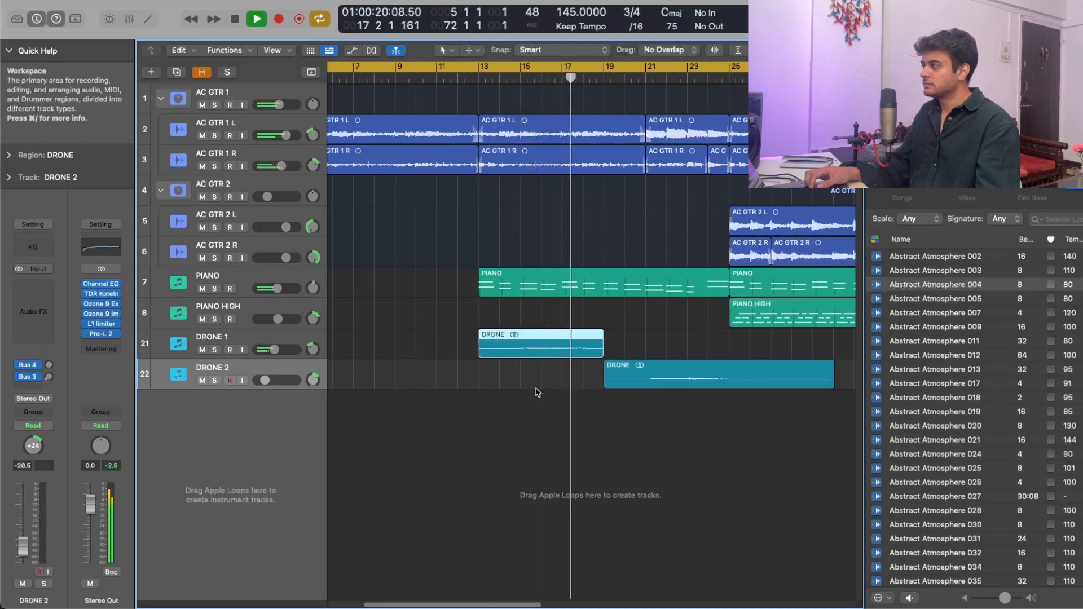
left_click(304, 327)
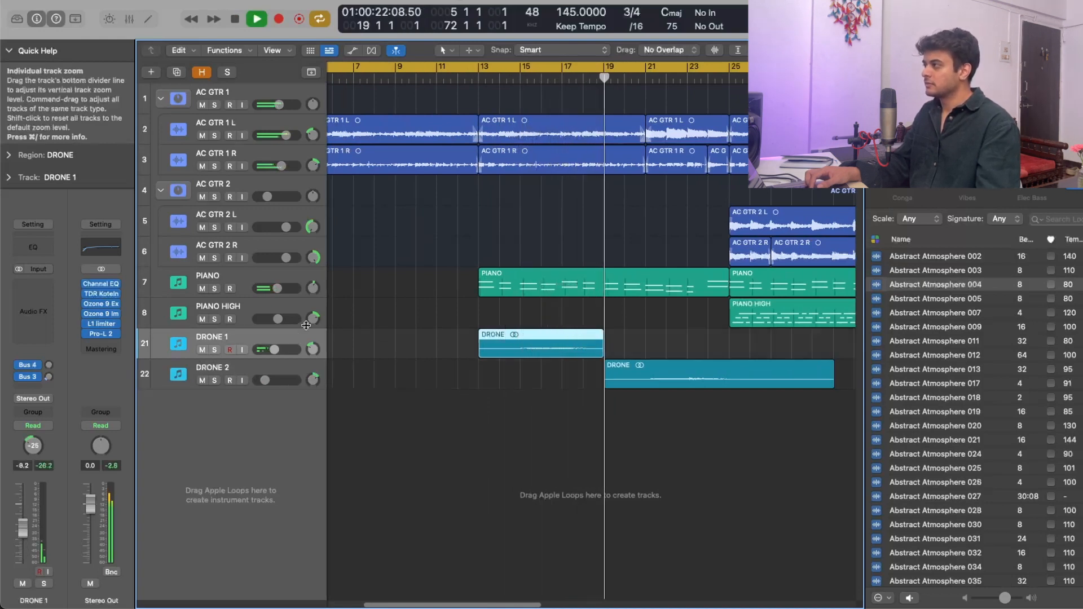
left_click(299, 312)
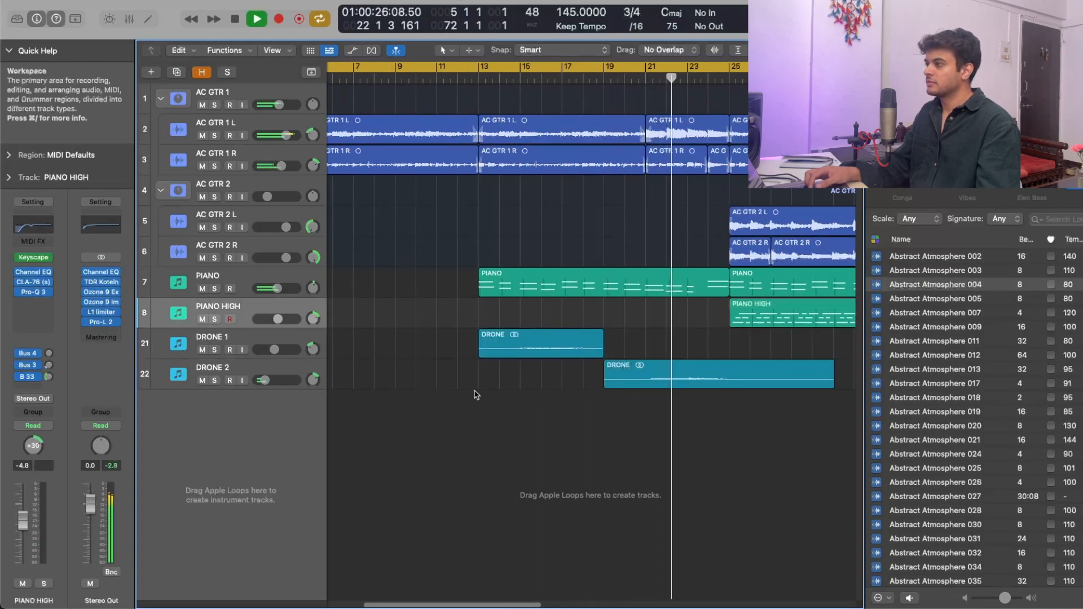
key("super+Left")
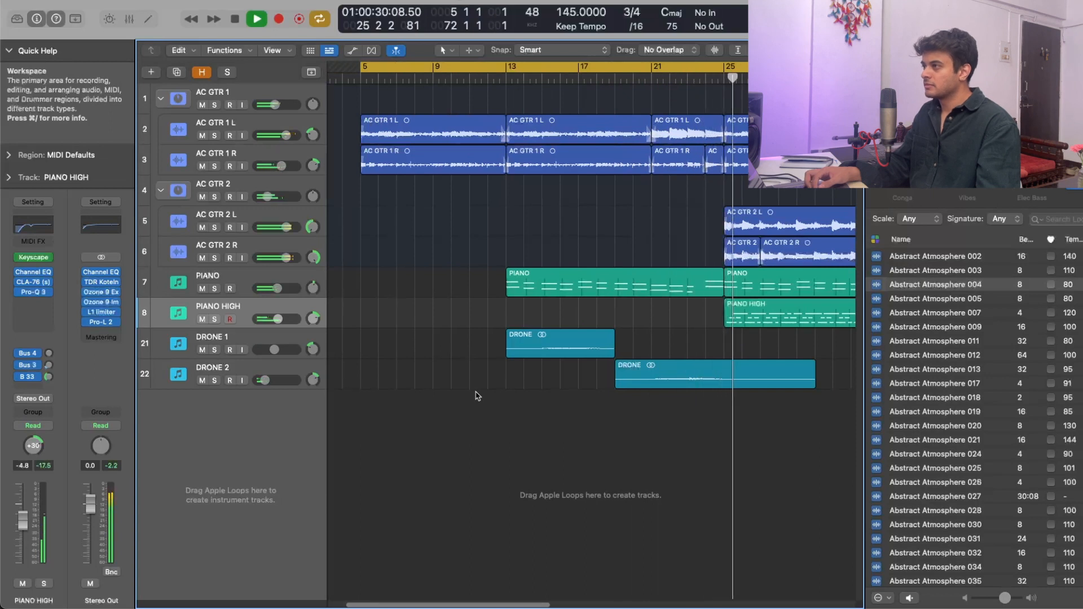
key("space")
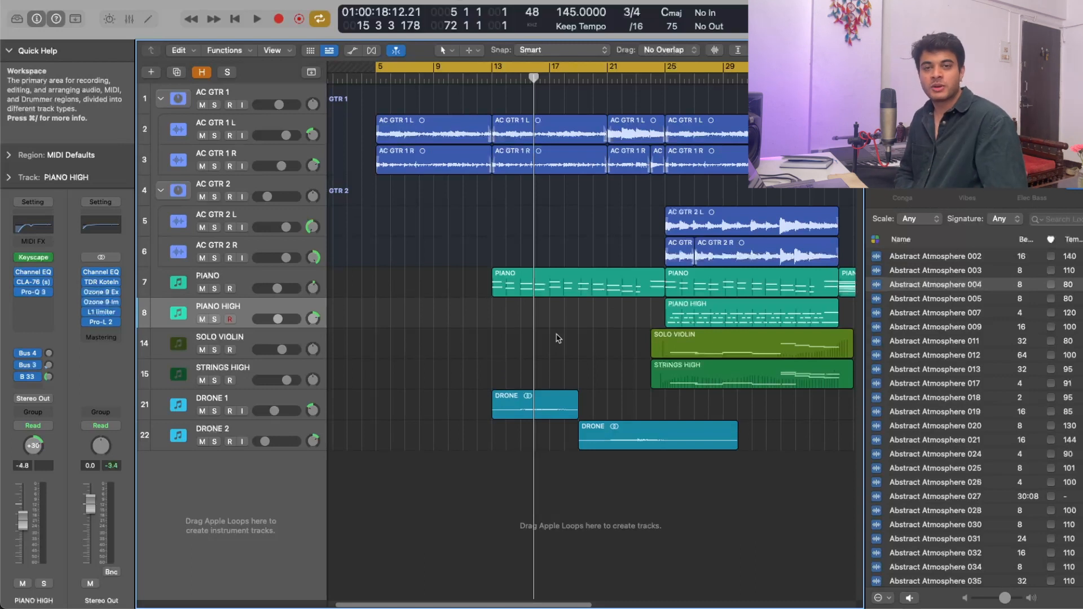
- Audition the SOLO VIOLIN and STRINGS HIGH regions, soloed together with the PIANO and PIANO HIGH tracks
left_click(399, 356)
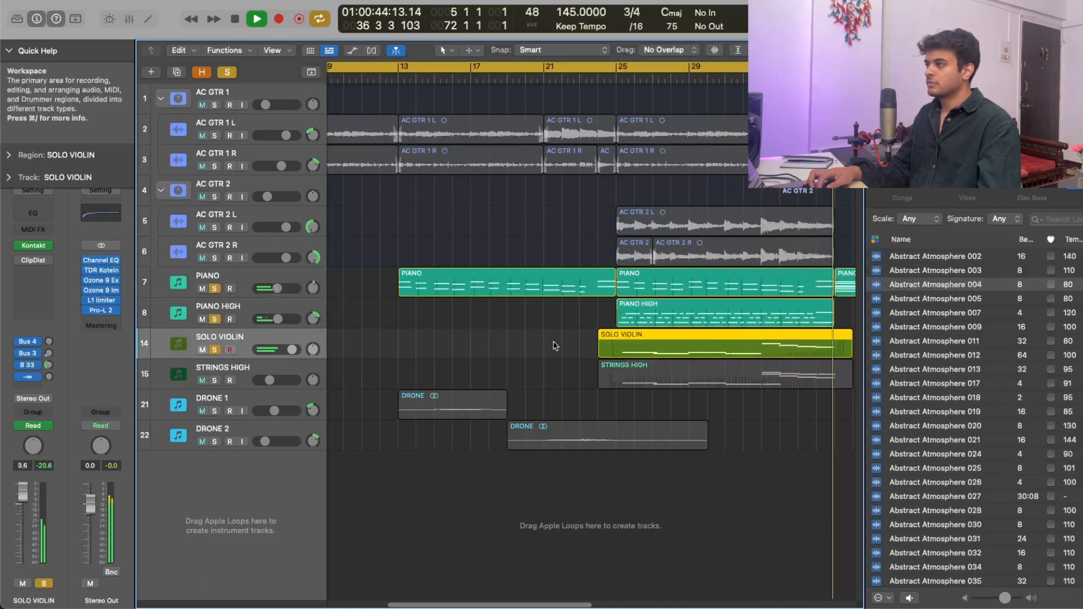
key("space")
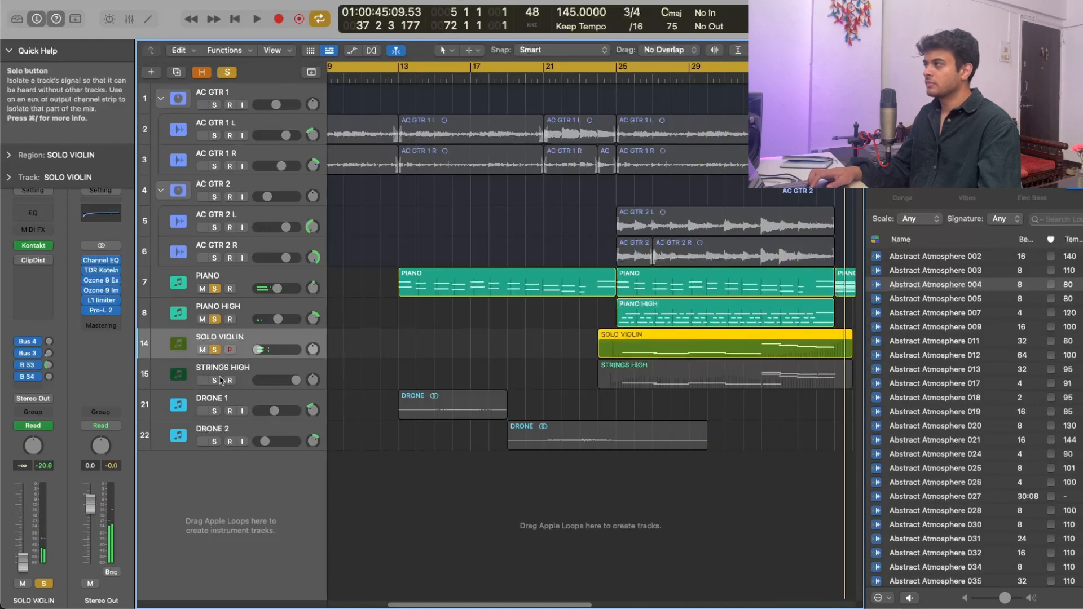
left_click(667, 382)
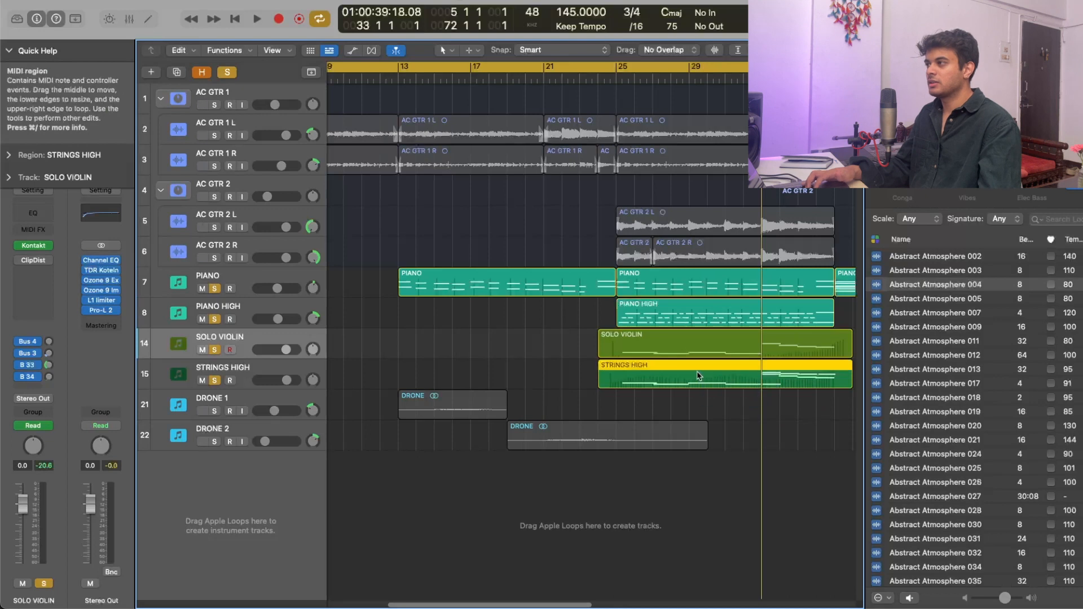
key("shift+space")
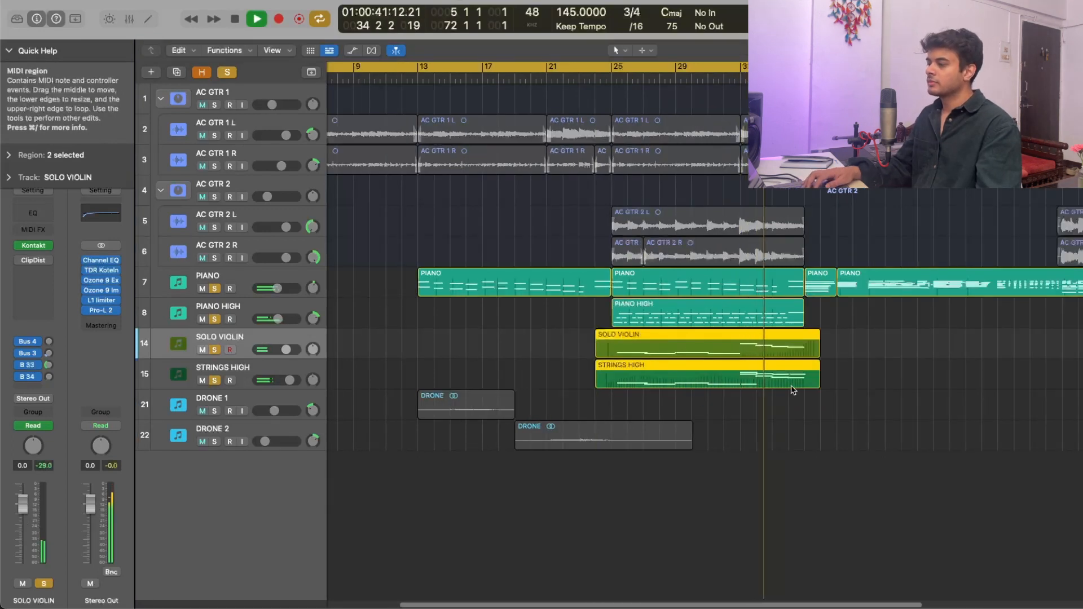
scroll(793, 390, "up", 5)
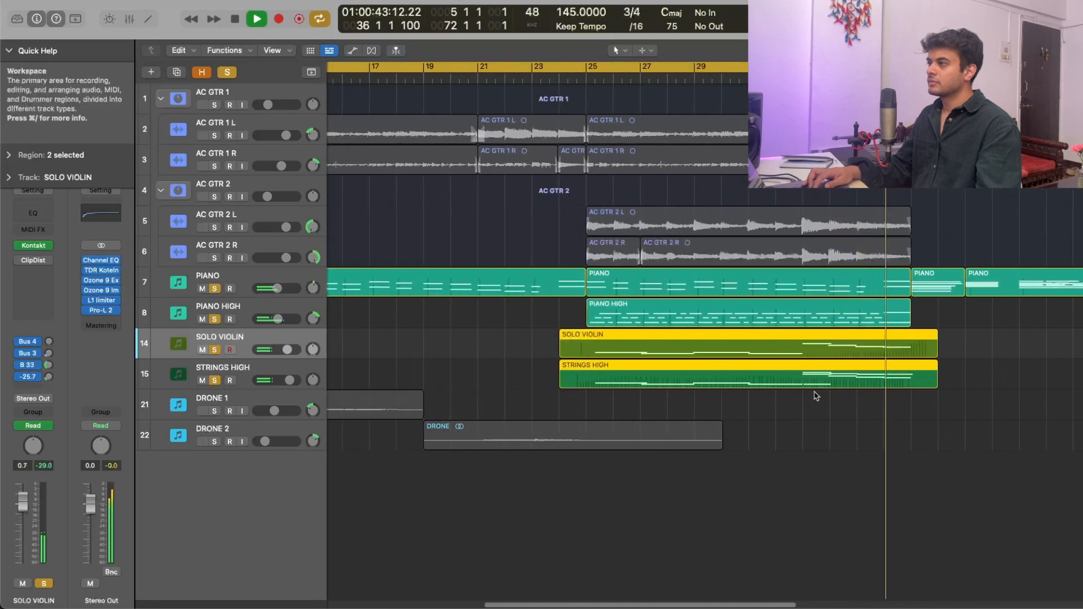
scroll(818, 397, "down", 3)
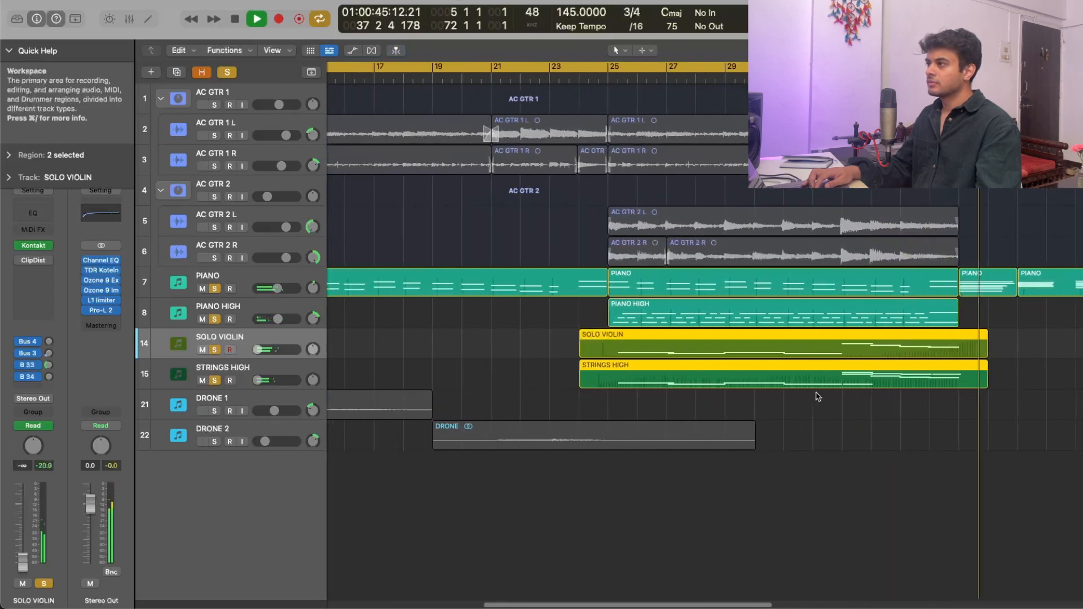
key("space")
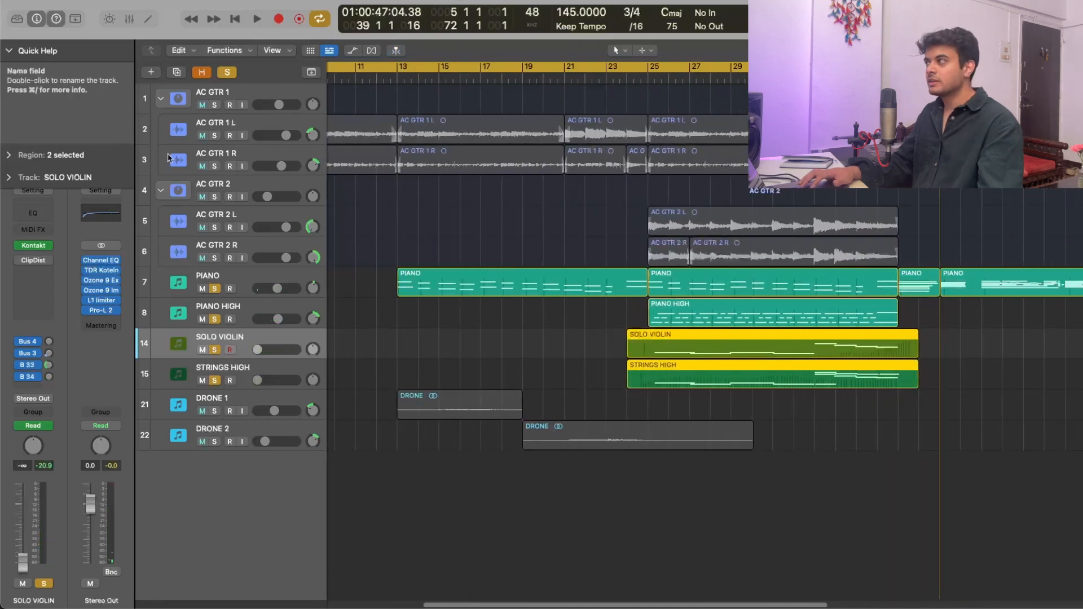
- Clear all track solos and play the string regions with the full arrangement
left_click(232, 71)
key("shift+Return")
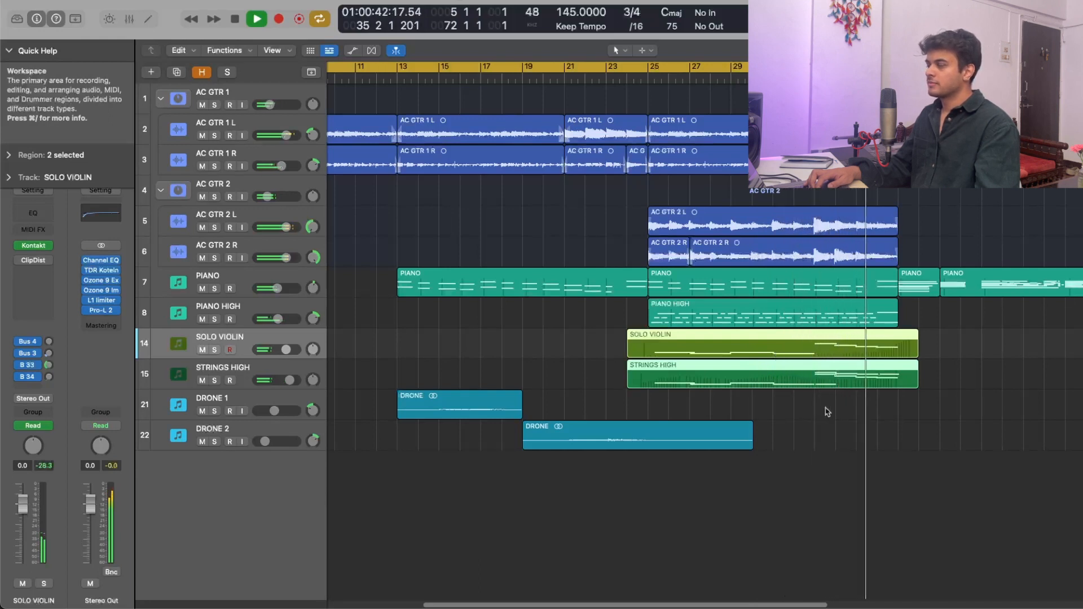
key("space")
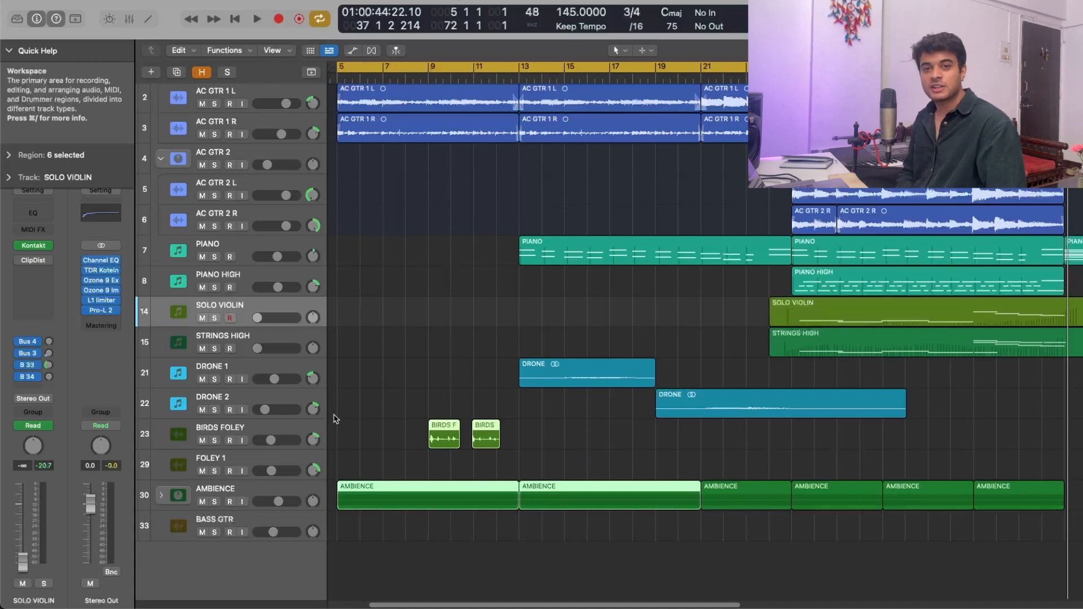
- Audition the two BIRDS FOLEY regions between bars 9 and 13 in solo
left_click(532, 440)
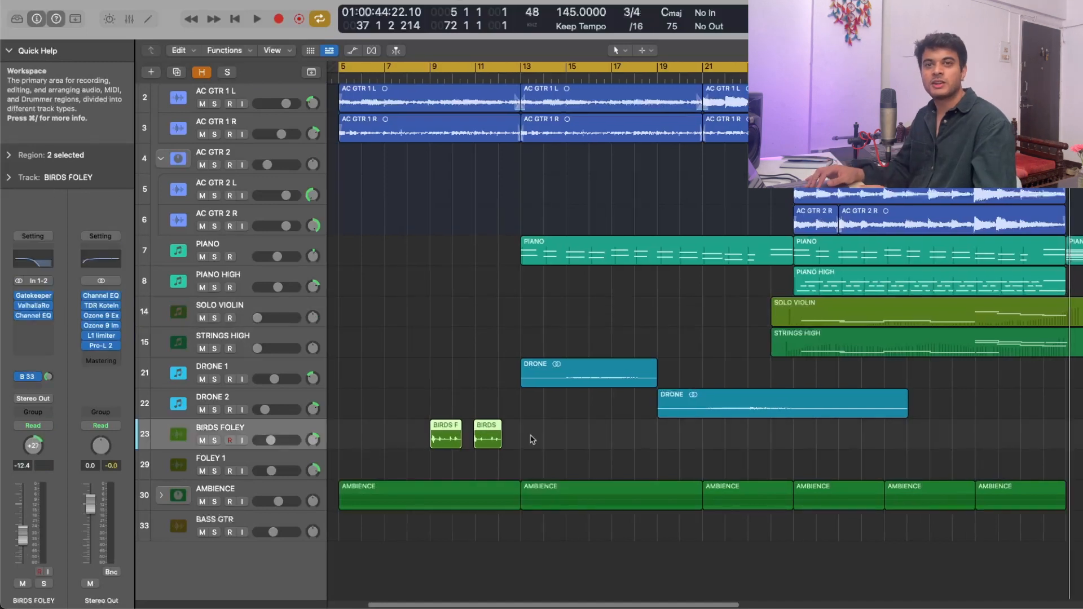
left_click_drag(598, 454, 384, 428)
key("s")
key("shift+space")
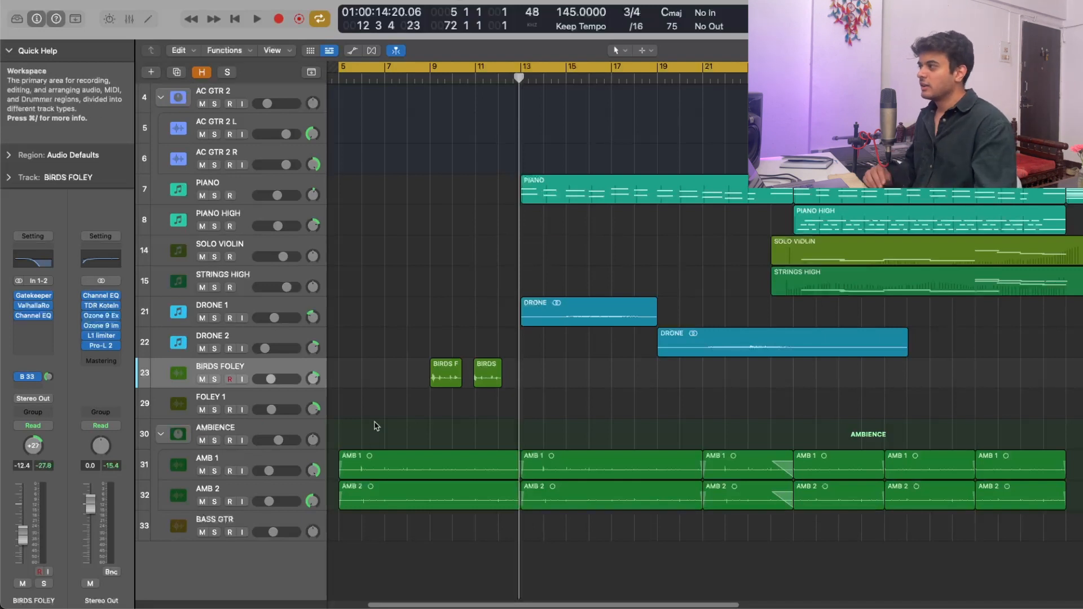
- Audition the AMBIENCE stack with its AMB 1 and AMB 2 regions in solo, and play on with the full arrangement
left_click(215, 441)
left_click_drag(379, 411, 416, 484)
key("space")
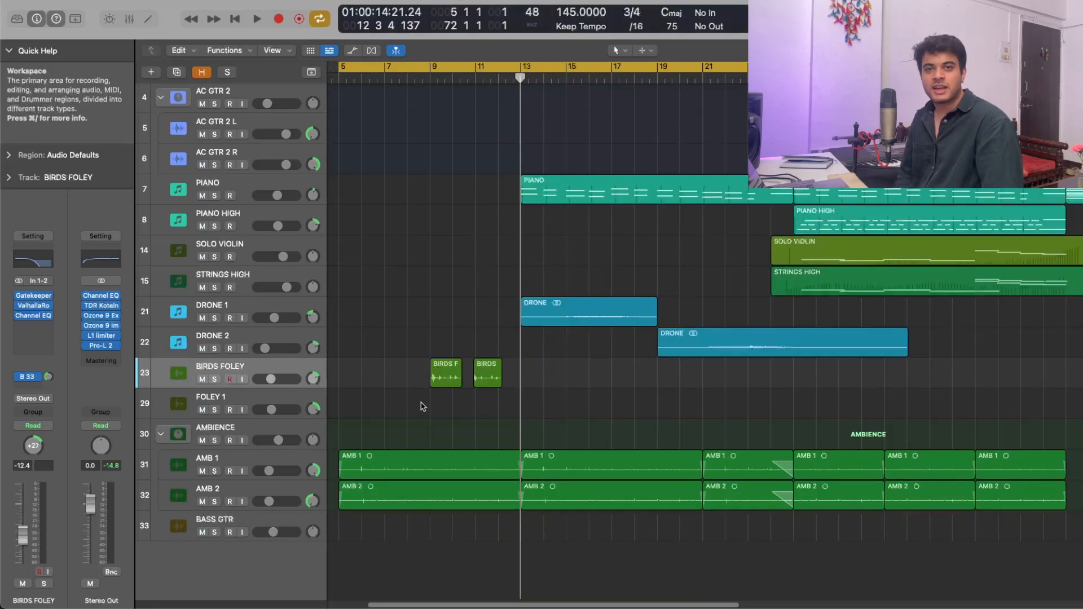
key("space")
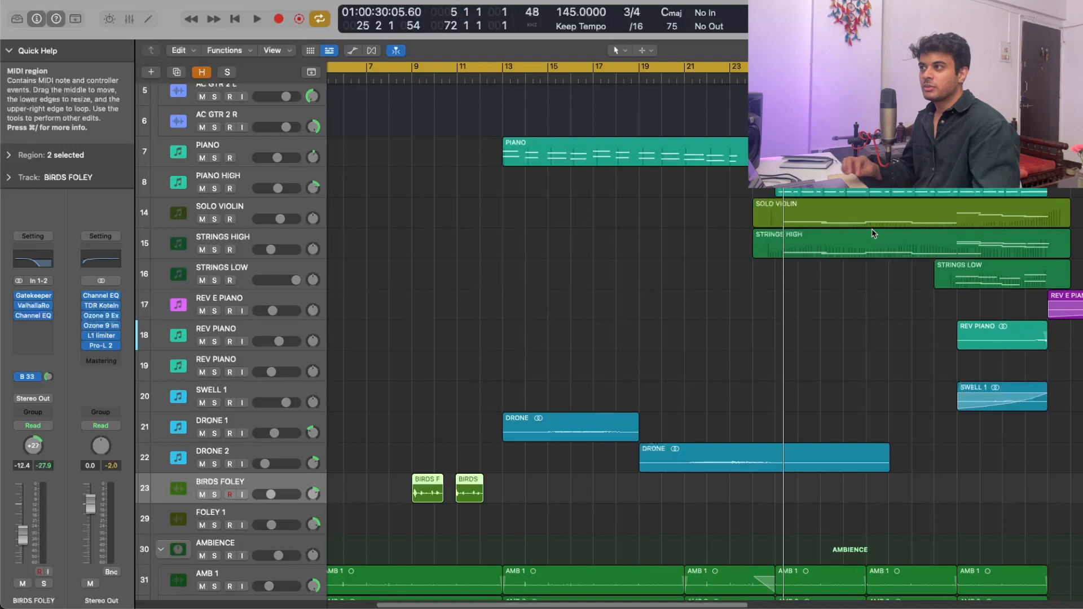
- Audition the STRINGS LOW region in solo, and again together with the SOLO VIOLIN and STRINGS HIGH regions
left_click(876, 288)
key("s")
key("space")
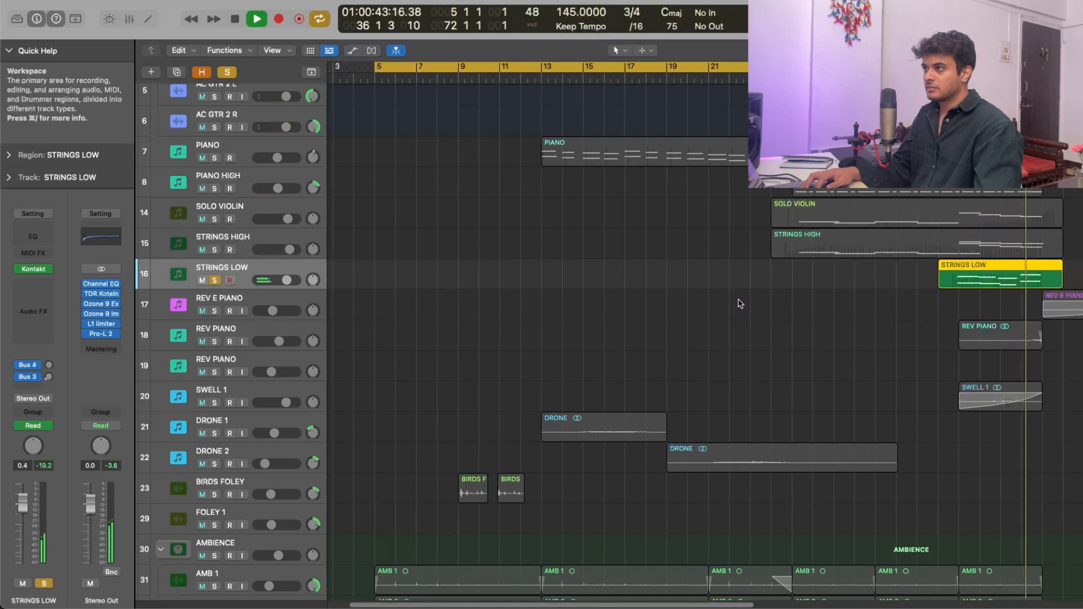
key("space")
left_click_drag(968, 305, 947, 220)
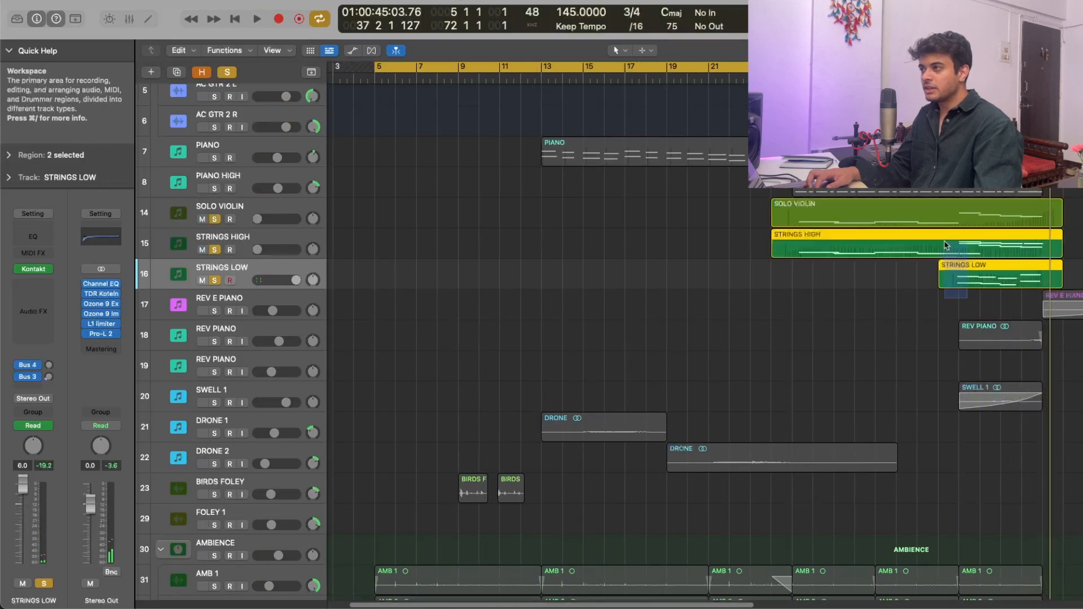
key("space")
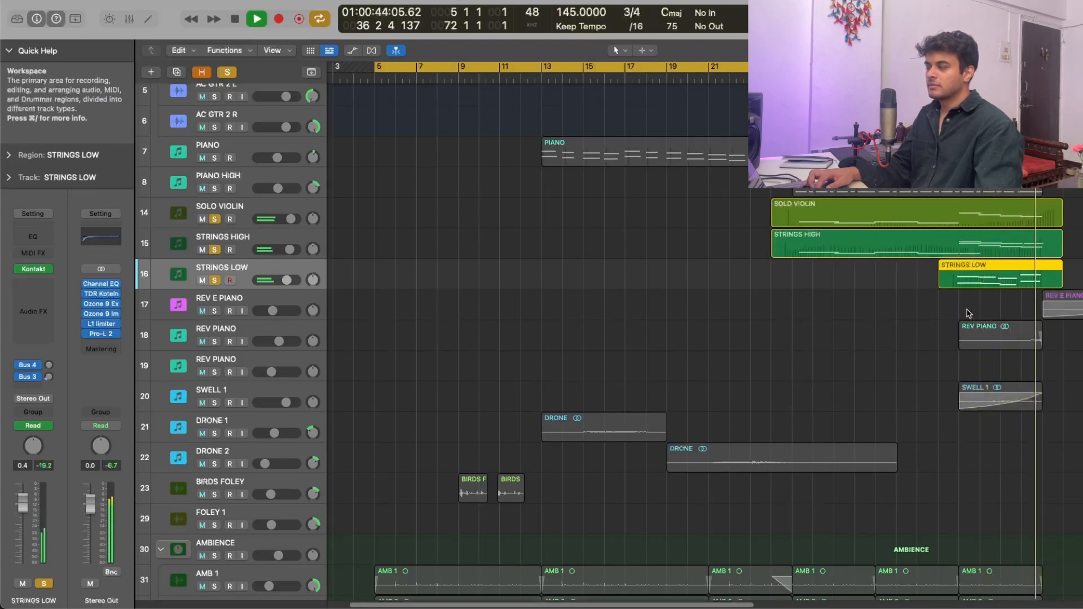
- Audition the REV PIANO region in solo and compare where it ends with the PIANO region starting at bar 37
left_click(972, 338)
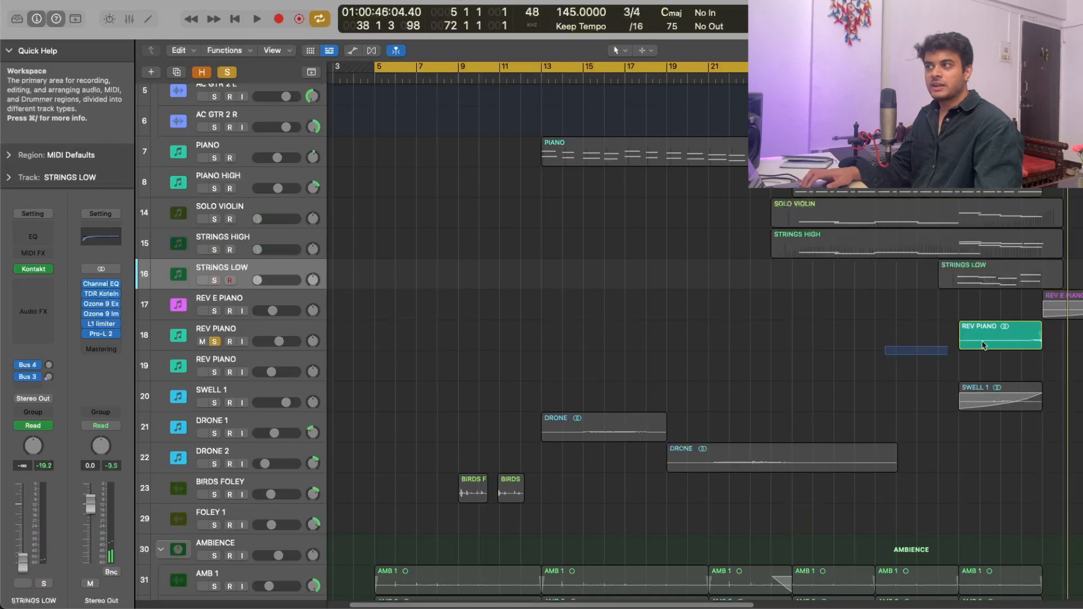
key("shift+space")
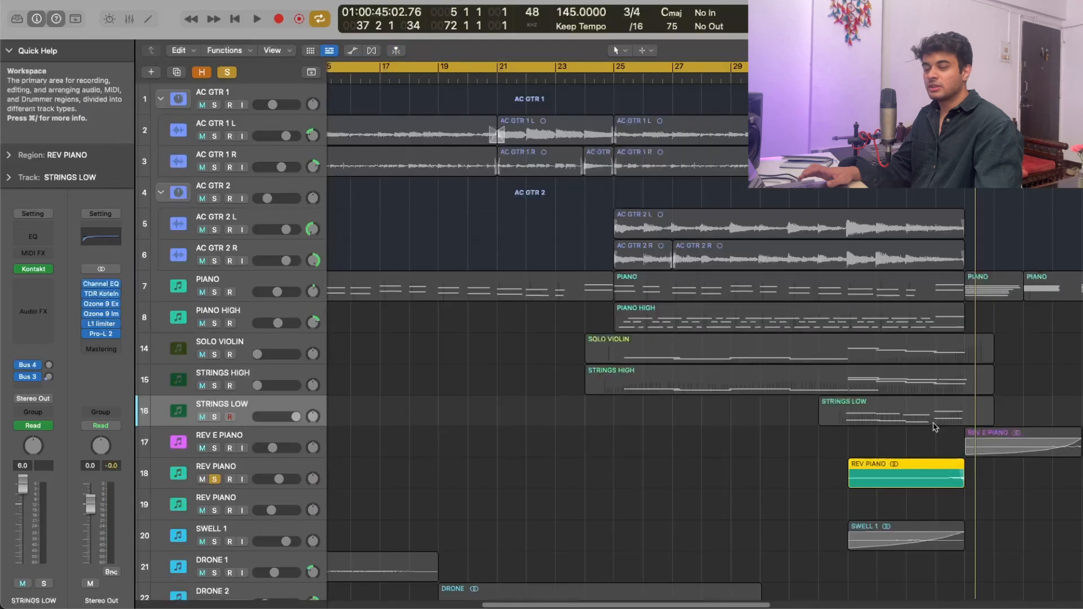
scroll(977, 440, "up", 2)
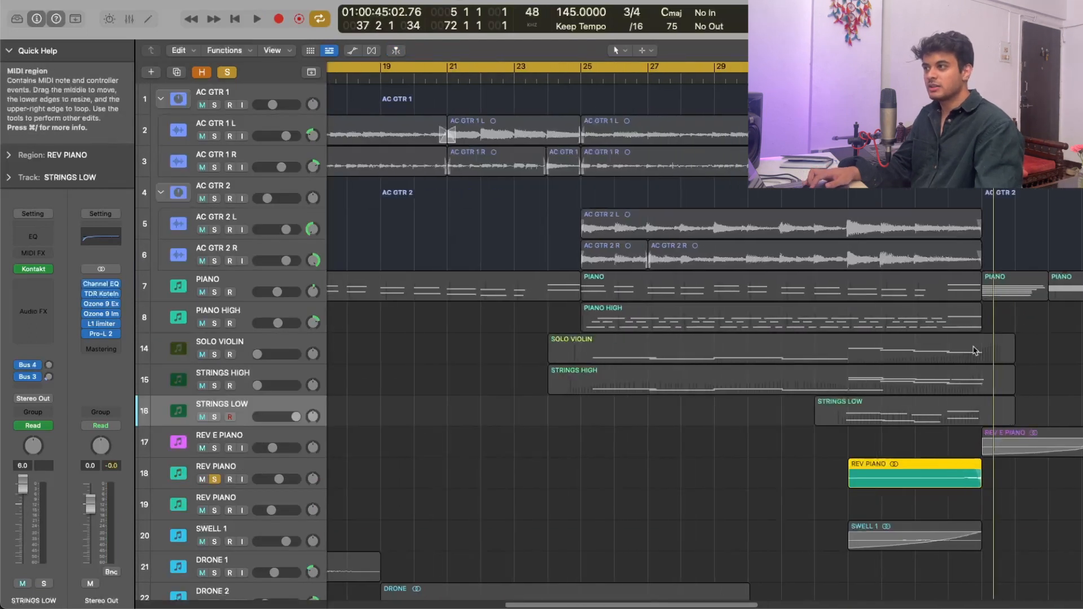
left_click_drag(1009, 288, 1022, 331)
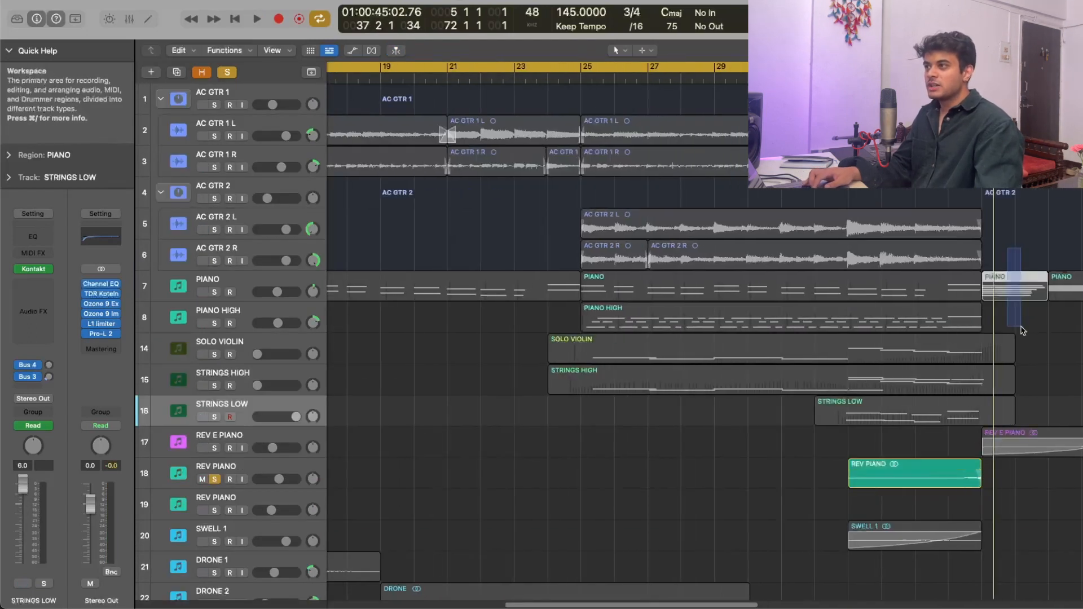
left_click(911, 477)
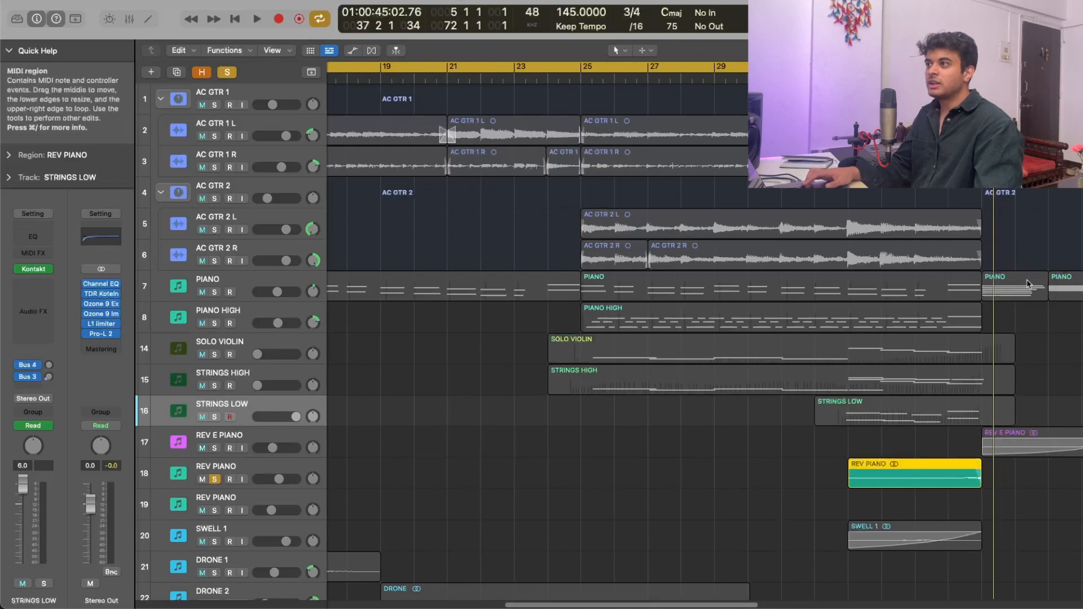
left_click_drag(1020, 229, 1022, 336)
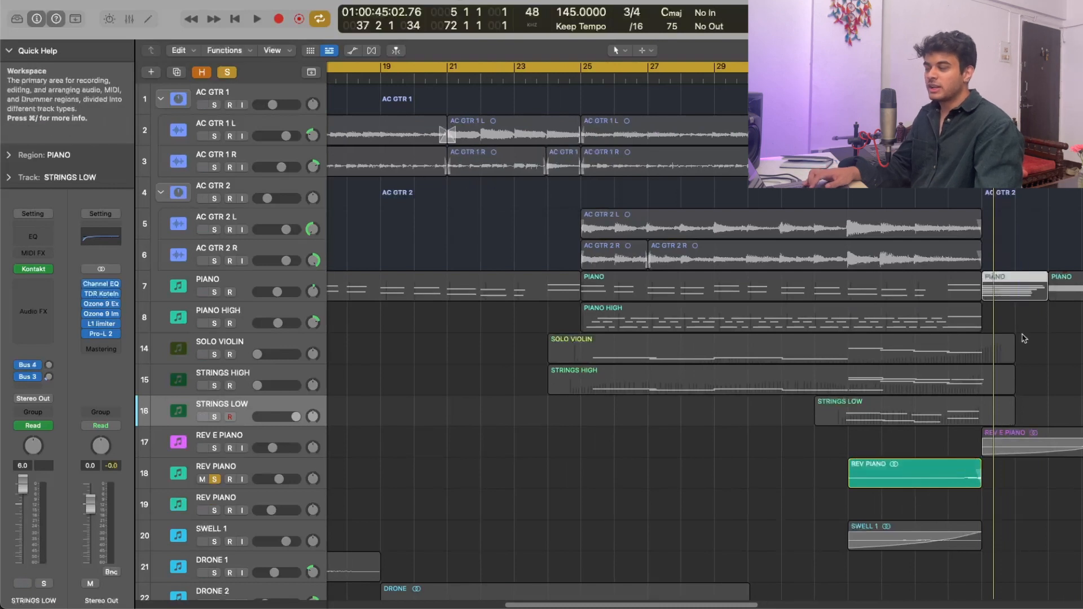
left_click(962, 484)
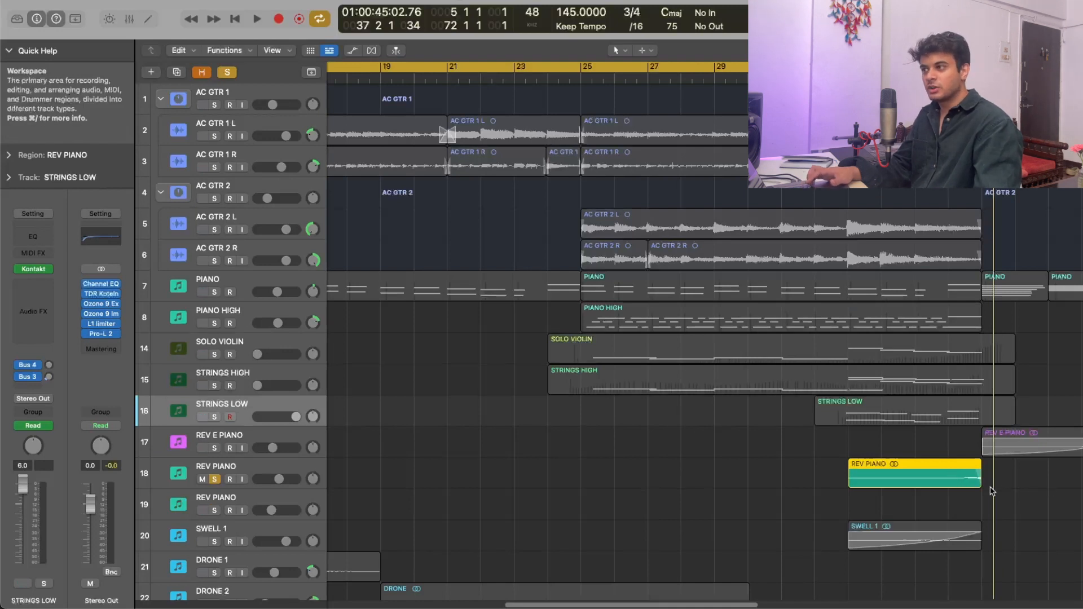
left_click_drag(958, 484, 903, 485)
scroll(967, 493, "up", 1)
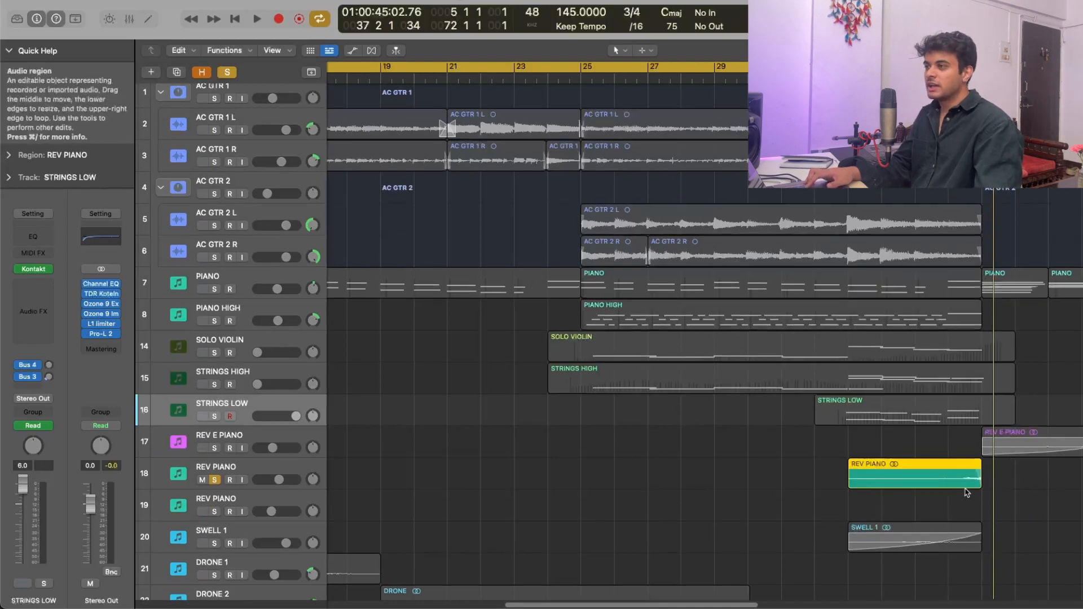
- Inspect the Little Radiator plug-in settings on the soloed REV PIANO track and close the plug-in
left_click(248, 467)
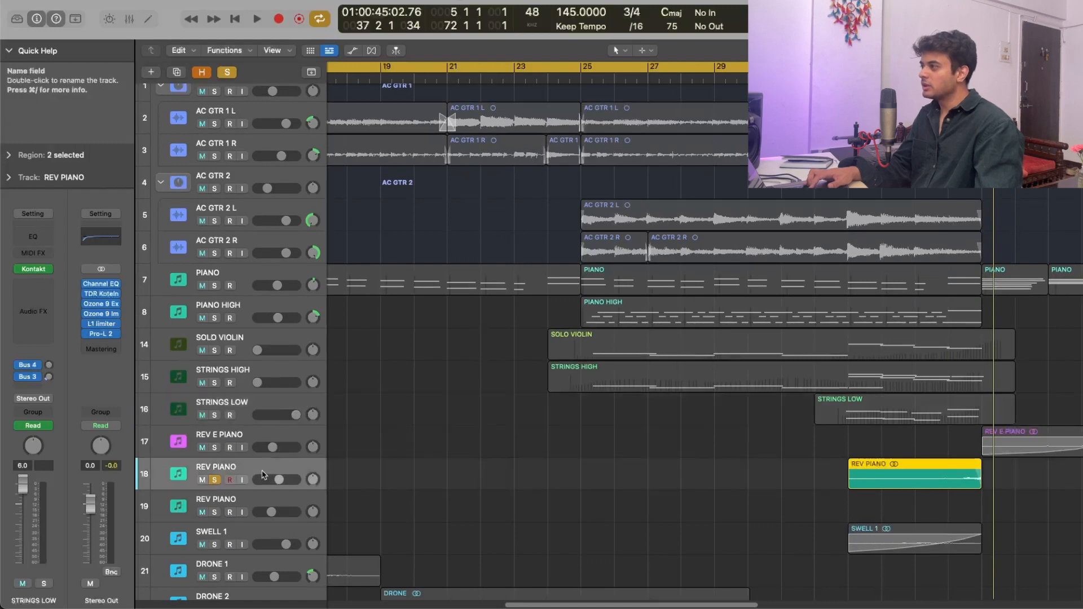
left_click_drag(761, 496, 983, 476)
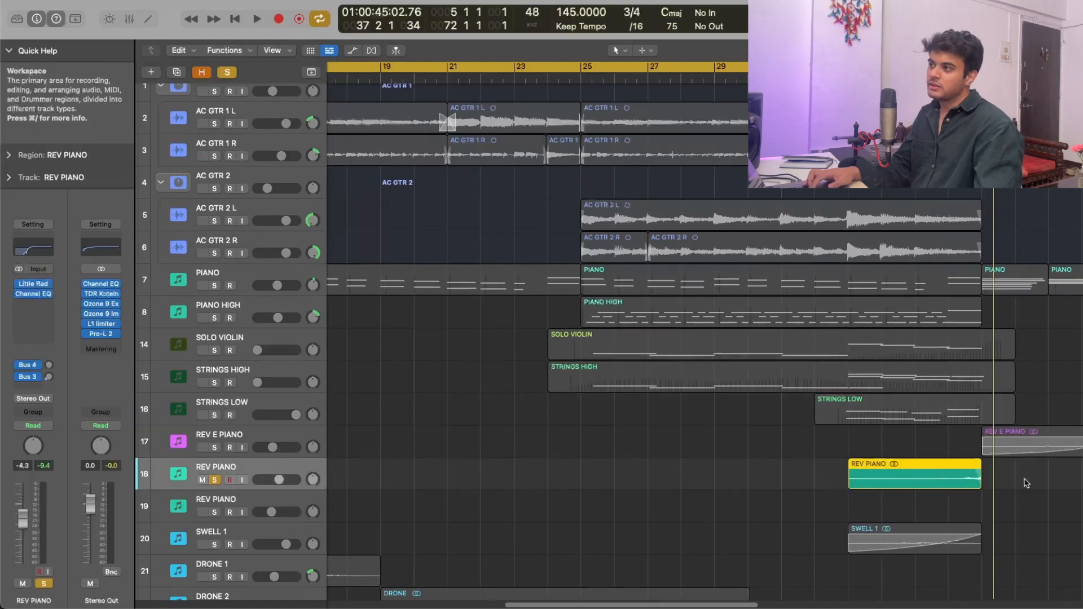
left_click(34, 286)
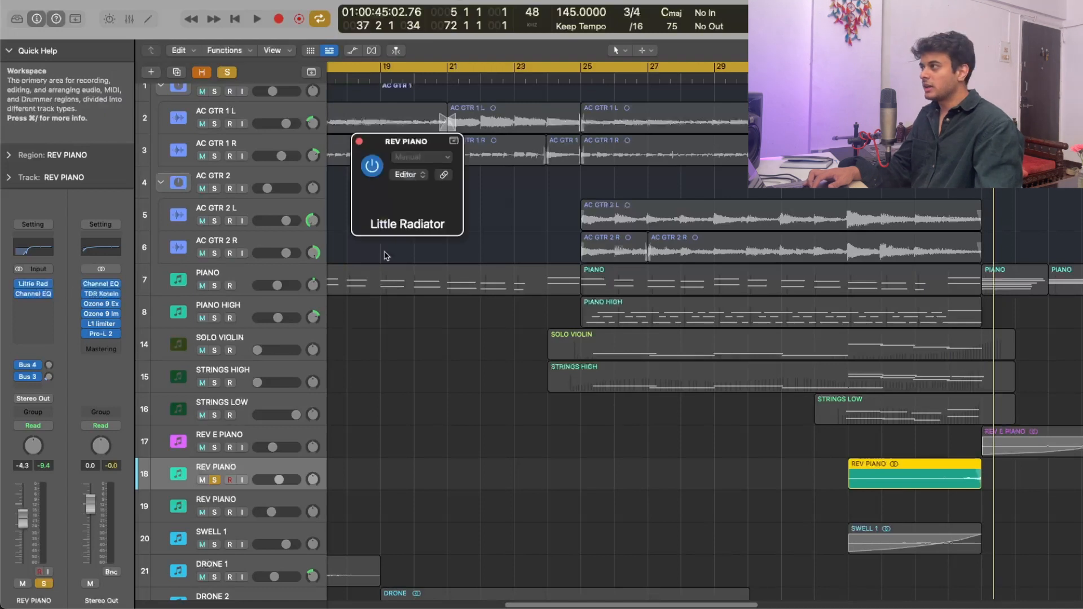
left_click_drag(454, 144, 706, 228)
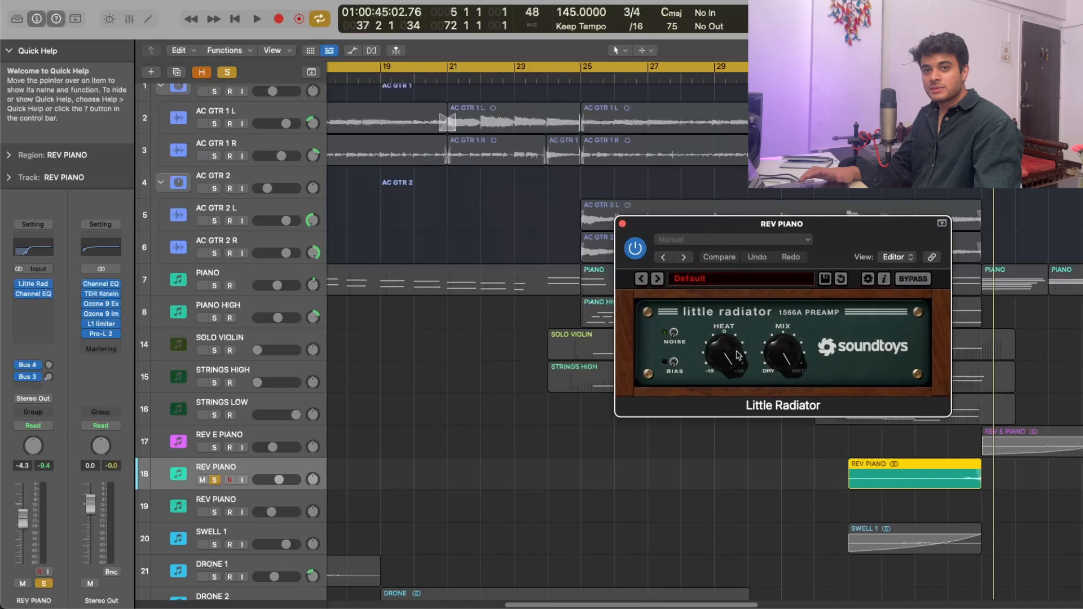
left_click(622, 223)
left_click_drag(814, 464, 939, 484)
- Audition the SWELL 1 region leading up to bar 37 in solo
scroll(959, 440, "down", 5)
left_click(976, 397)
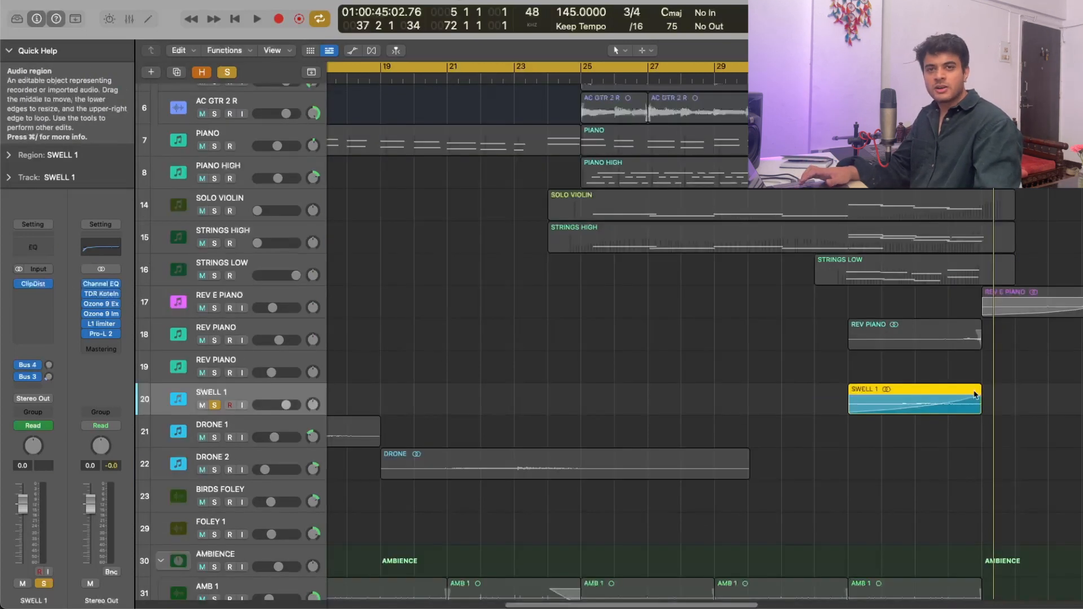
left_click_drag(774, 391, 904, 402)
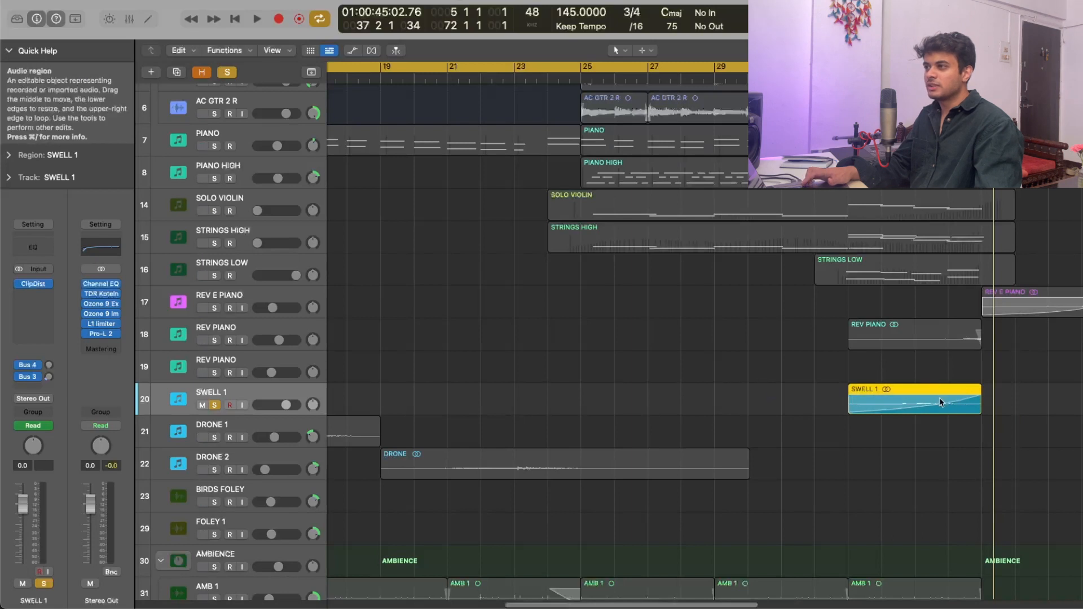
left_click_drag(998, 445, 889, 404)
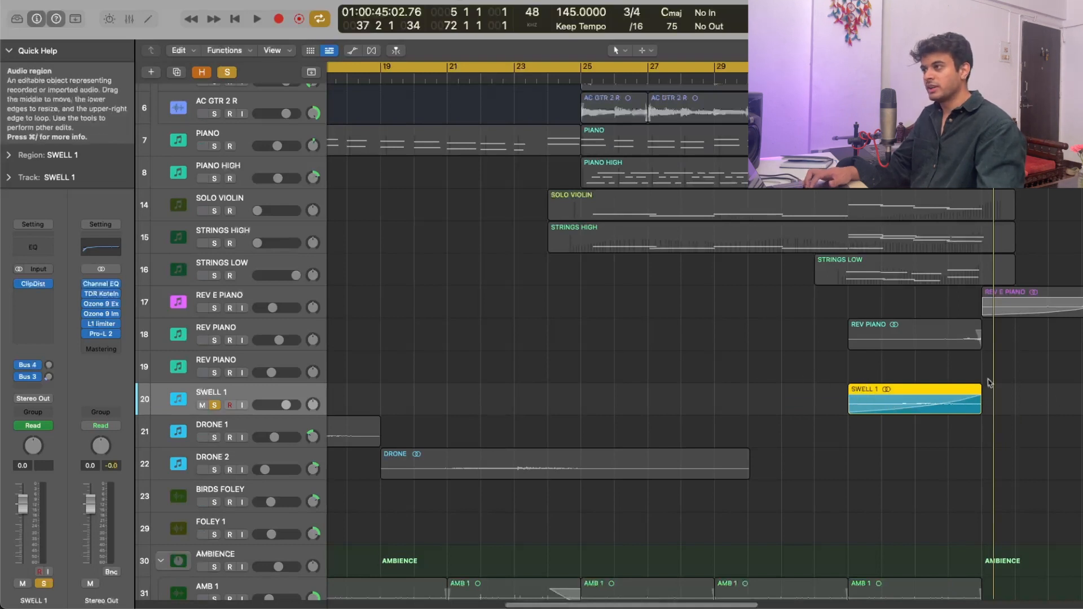
key("space")
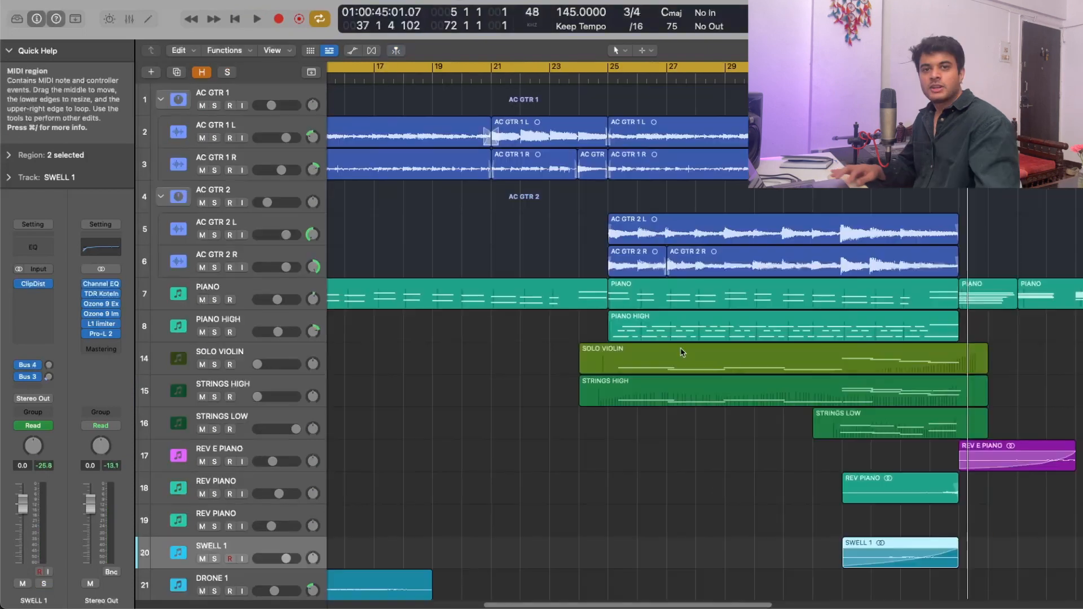
scroll(683, 352, "left", 3)
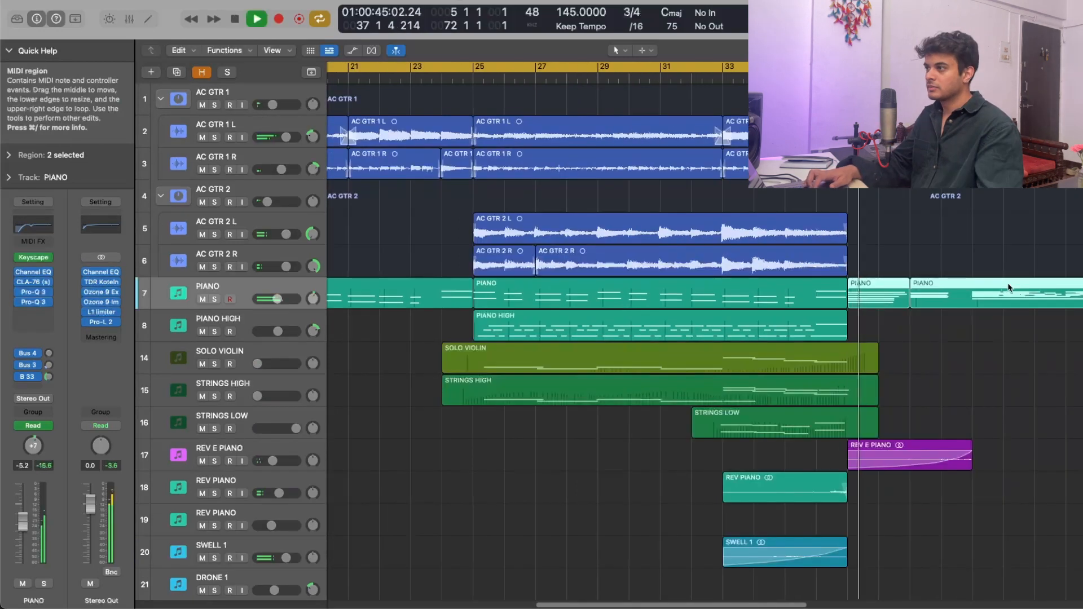
- Close the PIANO track's Pro-Q 3 equalizer and audition the PIANO regions from bar 37 on, soloed with AC GTR 1
scroll(1008, 286, "up", 3)
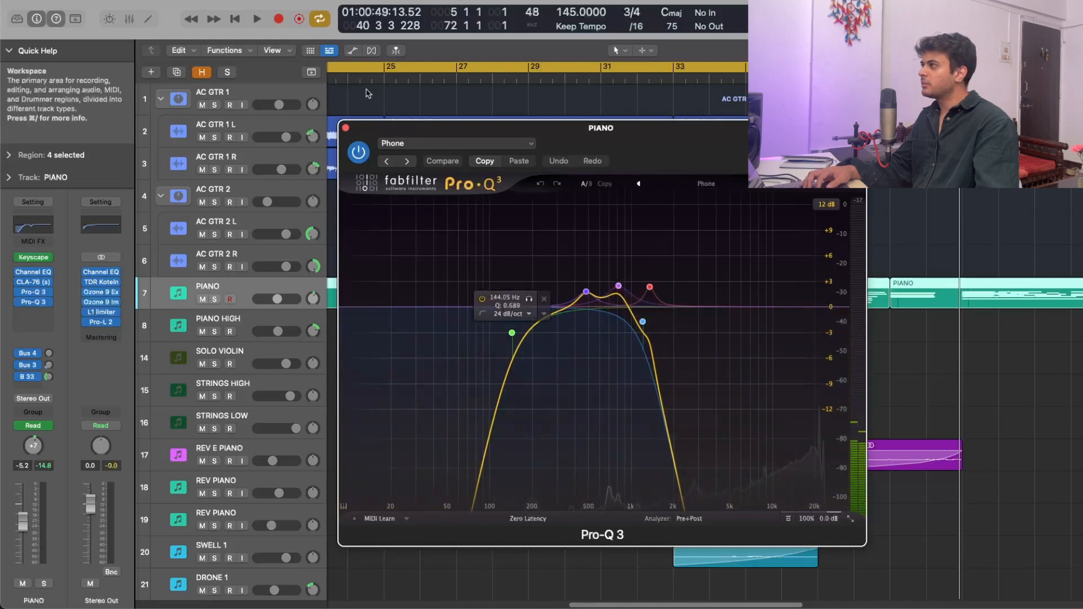
left_click(345, 128)
left_click_drag(867, 346, 947, 299)
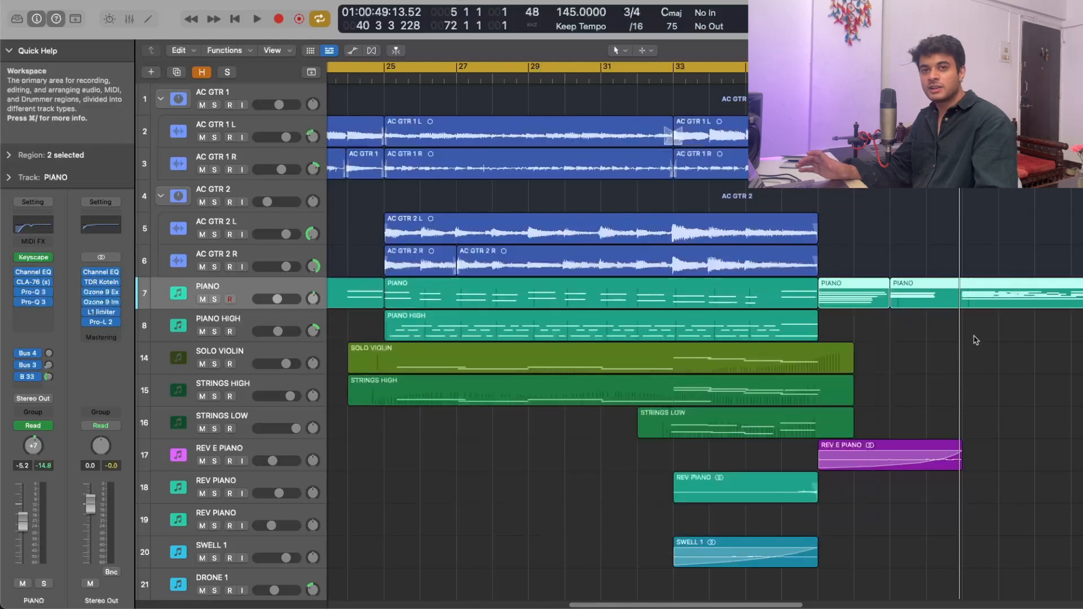
key("ctrl+s")
key("space")
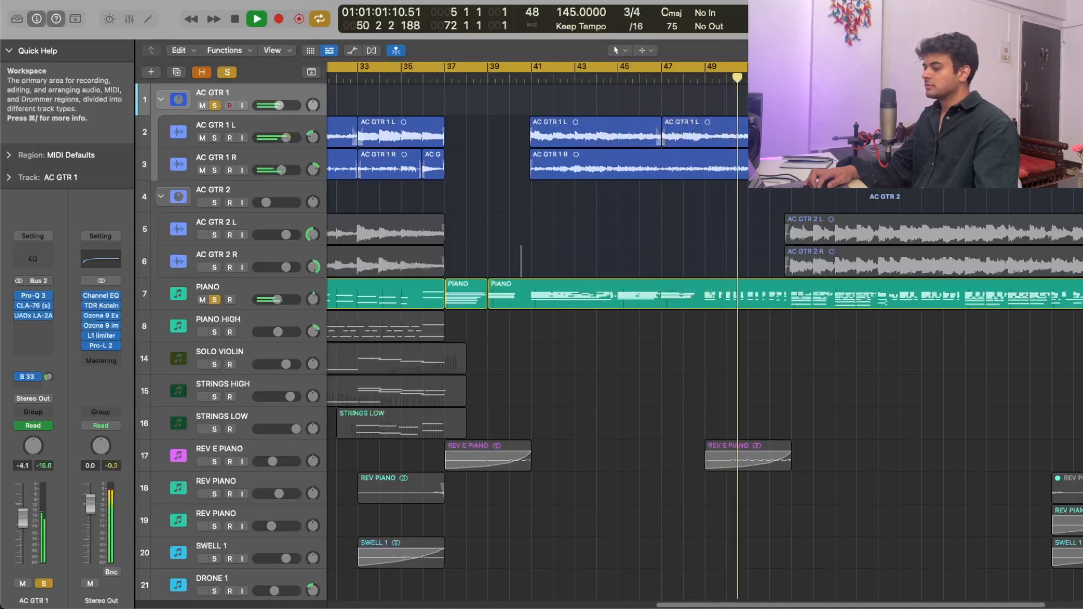
key("space")
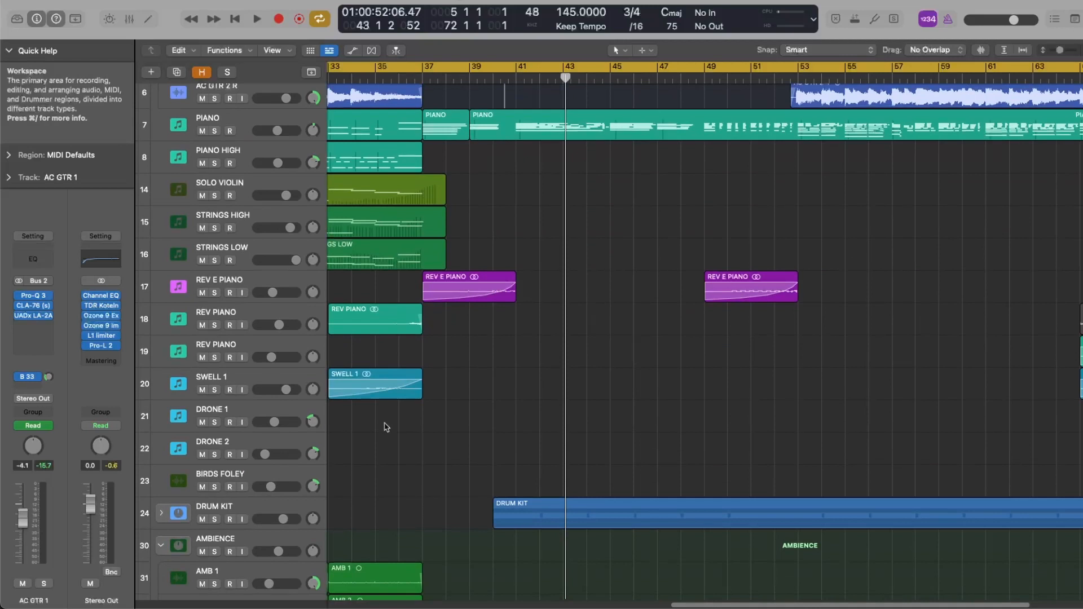
- Audition the DRUM KIT stack in solo and raise the FOLEY HIT track's volume to -5.1 dB
left_click(280, 507)
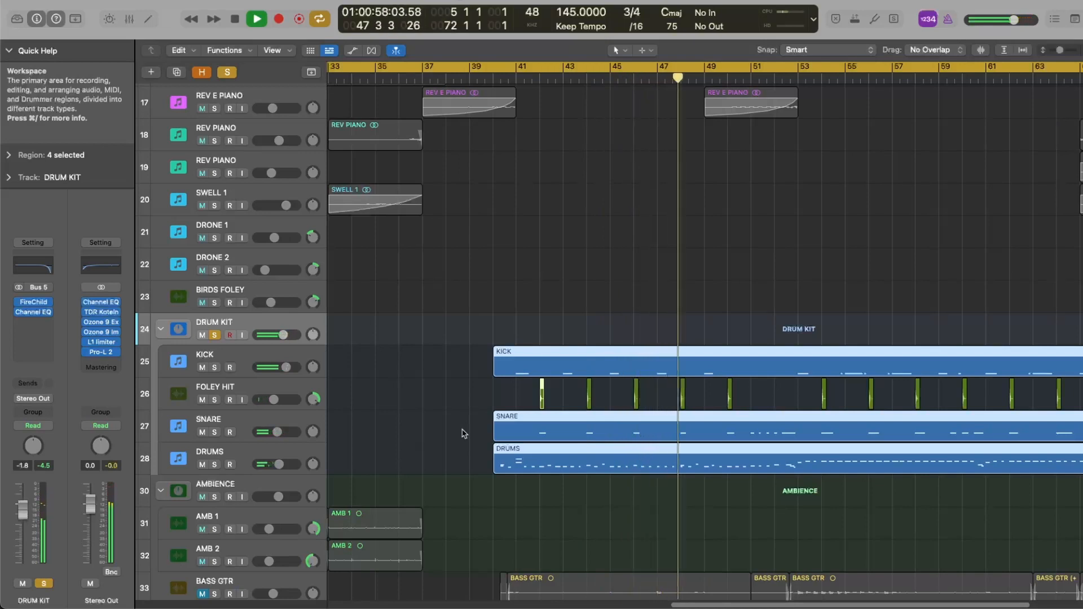
left_click_drag(274, 399, 277, 400)
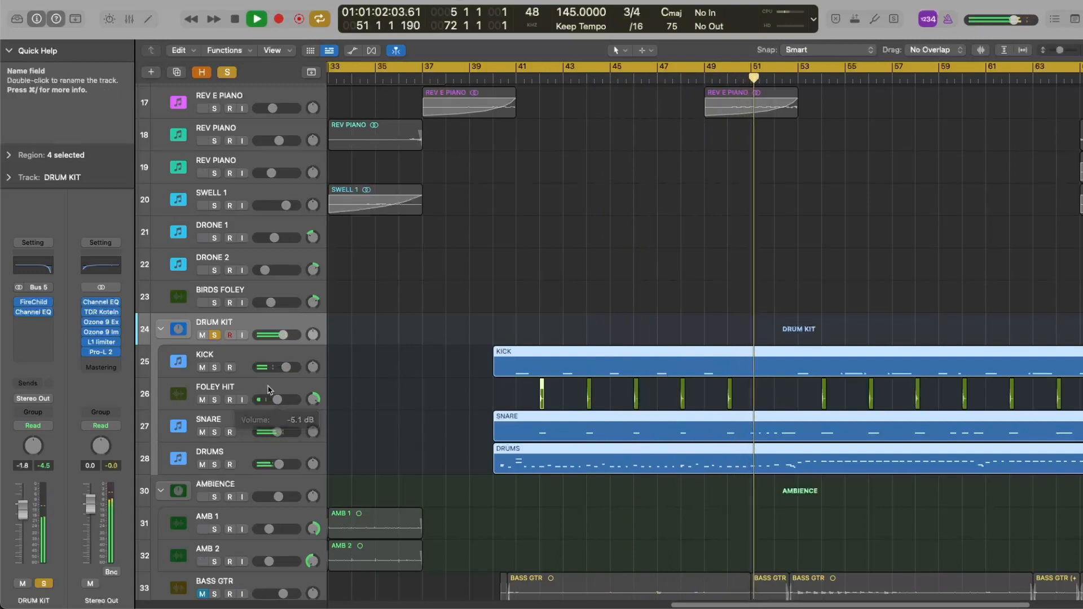
left_click(268, 388)
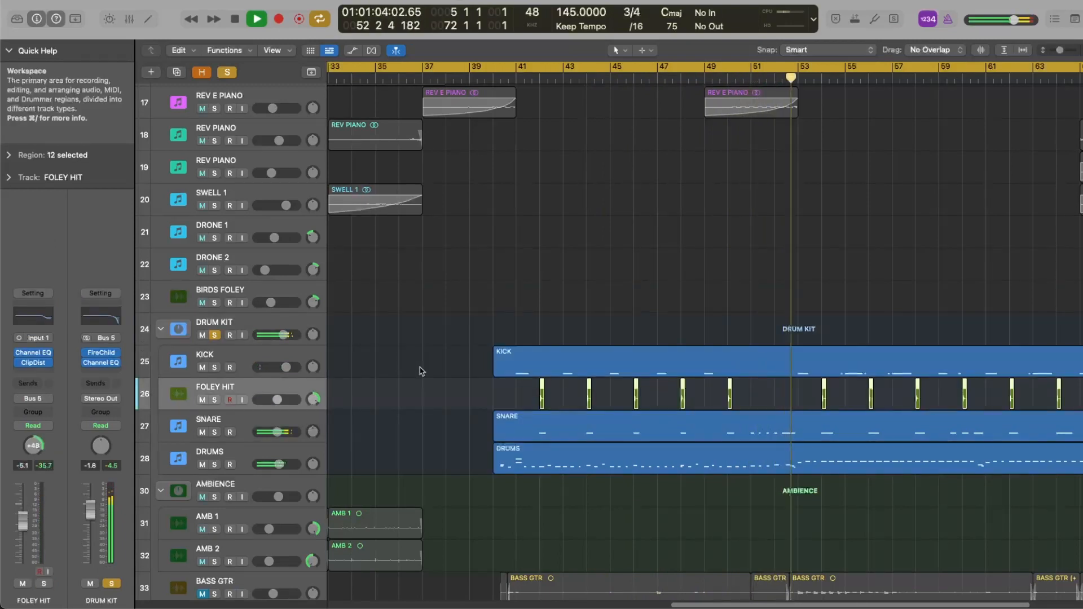
key("space")
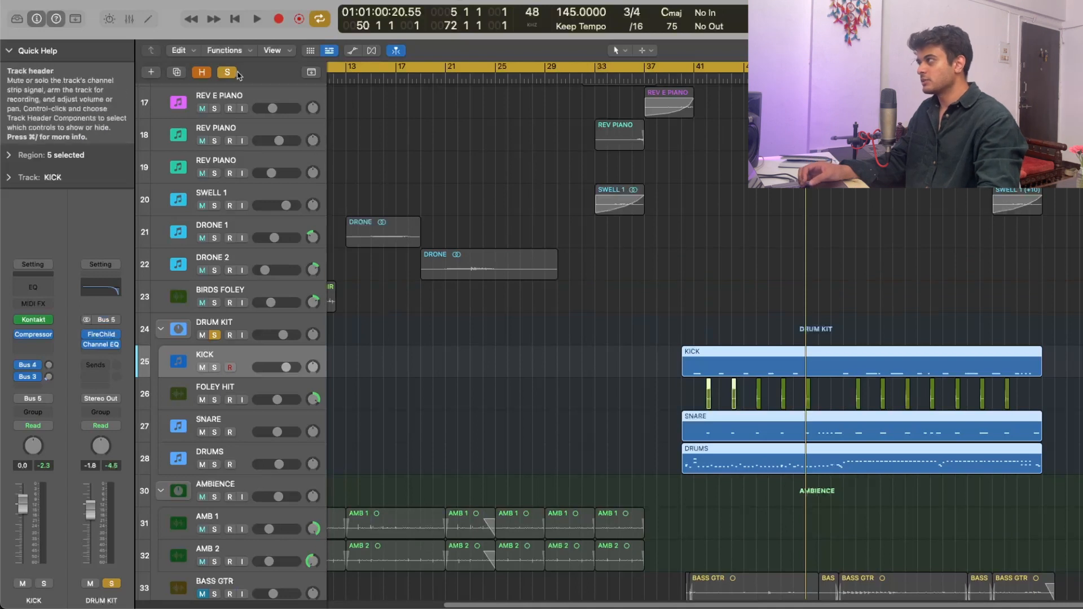
- Clear the DRUM KIT solo and play the full arrangement through the drum section, reviewing all of its layers
left_click(214, 335)
left_click_drag(722, 296, 766, 511)
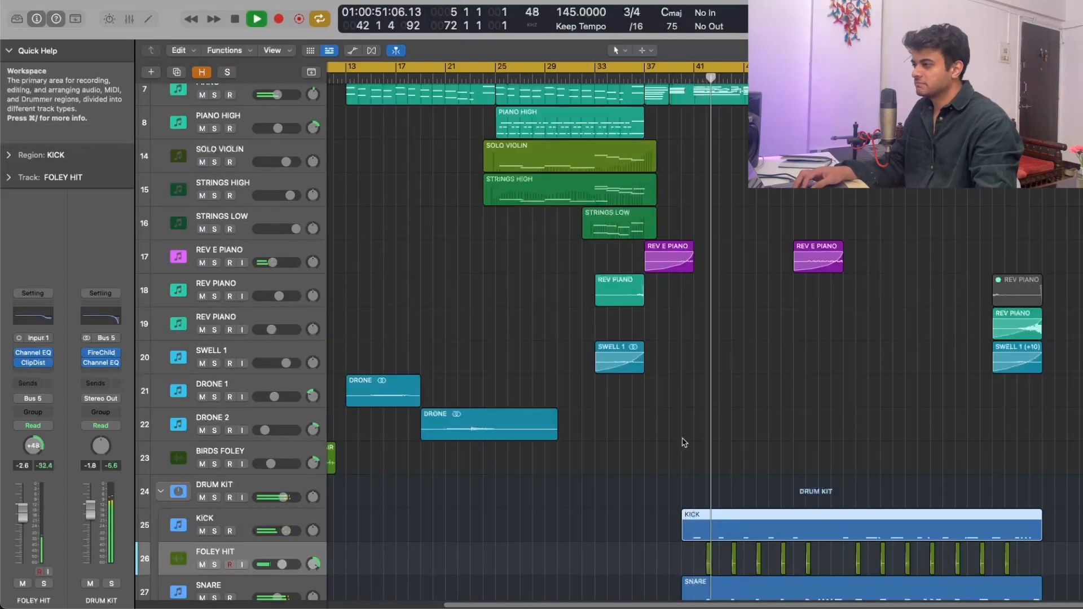
scroll(684, 443, "down", 4)
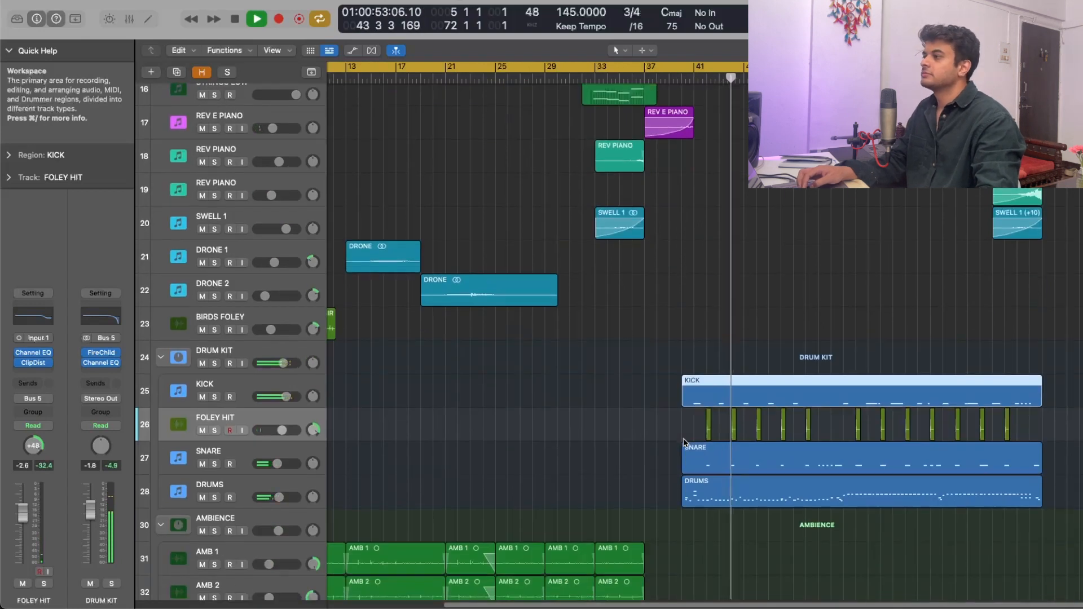
scroll(684, 443, "up", 6)
scroll(685, 442, "up", 4)
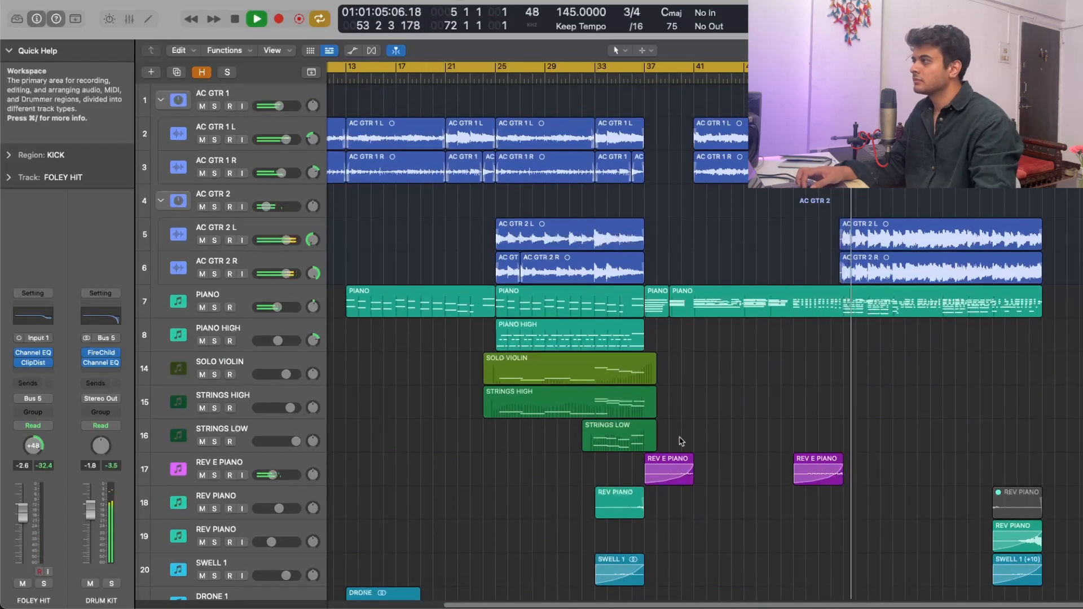
scroll(682, 441, "down", 3)
scroll(681, 441, "down", 5)
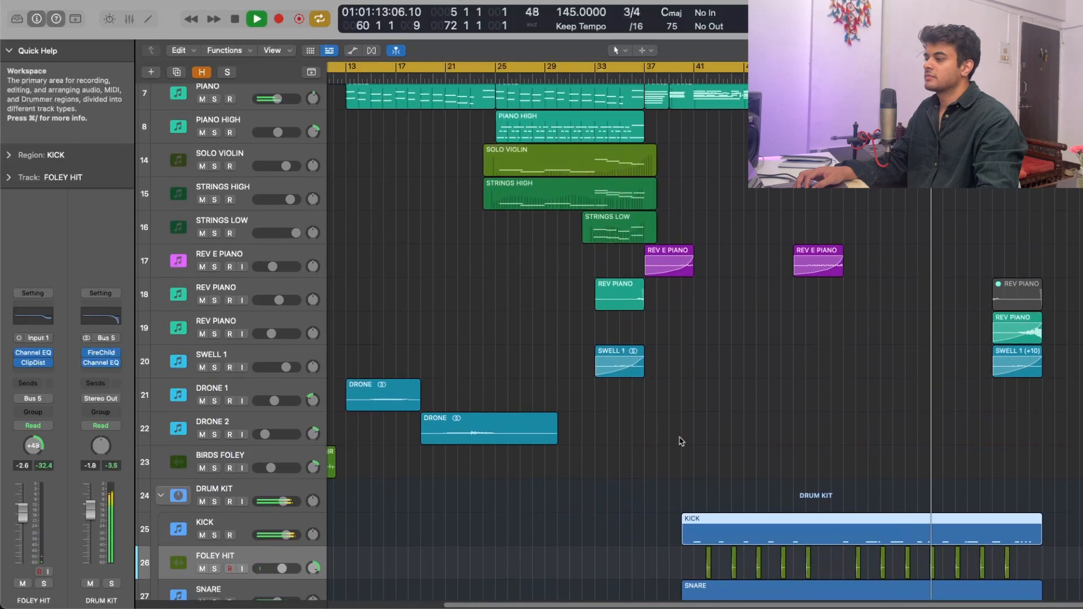
- Audition the BASS GTR regions in solo, including a second portion further into the section, and add the DRUM KIT stack to the solo
scroll(681, 441, "down", 3)
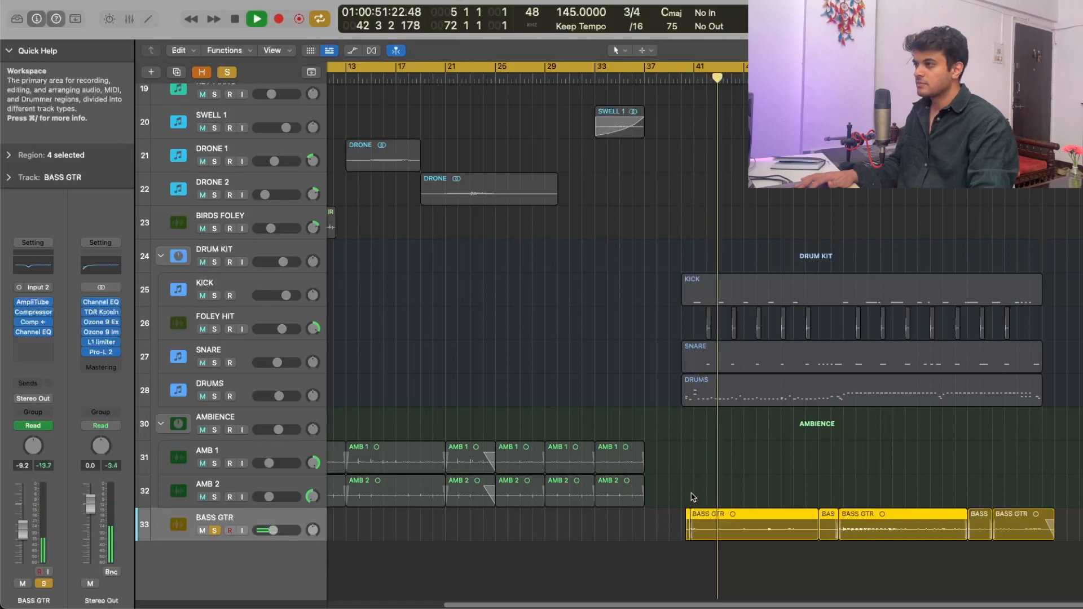
key("space")
left_click(830, 493, "shift")
key("space")
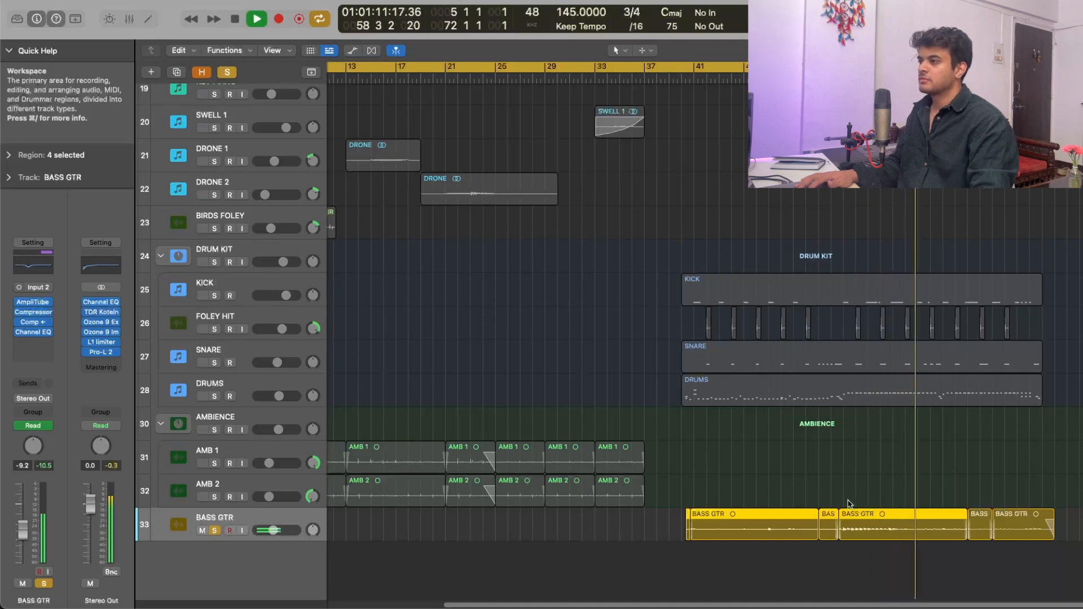
key("space")
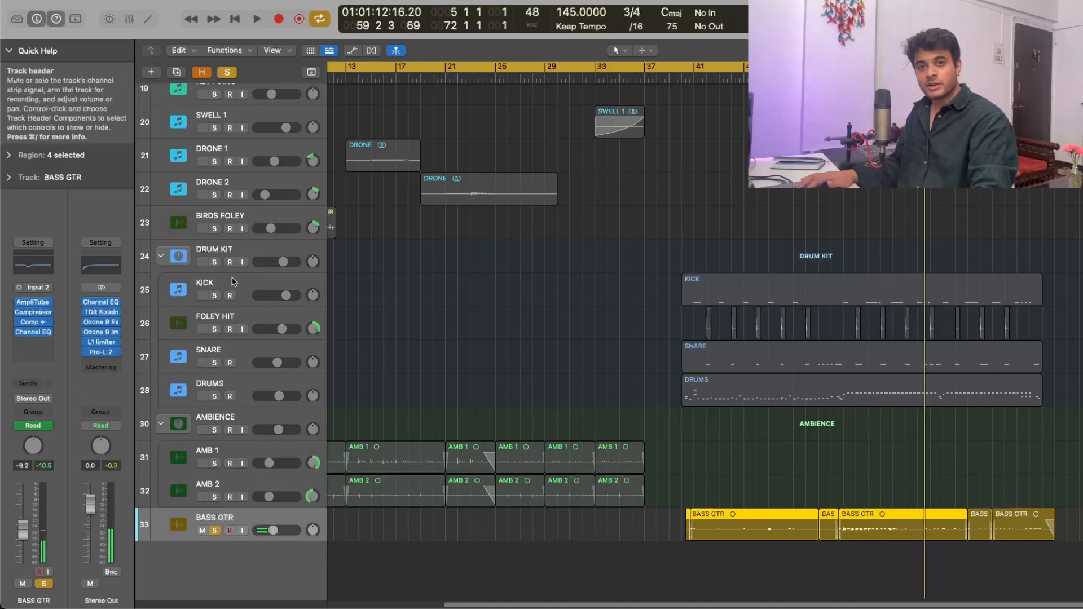
left_click(214, 262)
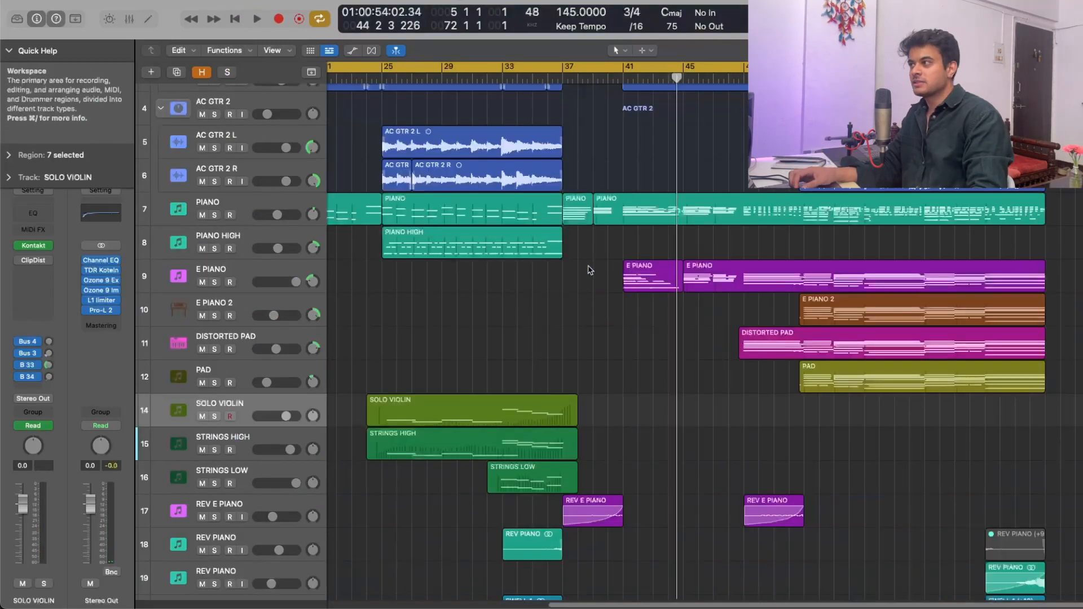
- Play the two E PIANO regions in solo and add the PIANO track to the soloed playback
left_click_drag(593, 271, 695, 286)
left_click(266, 273)
key("s")
key("shift+space")
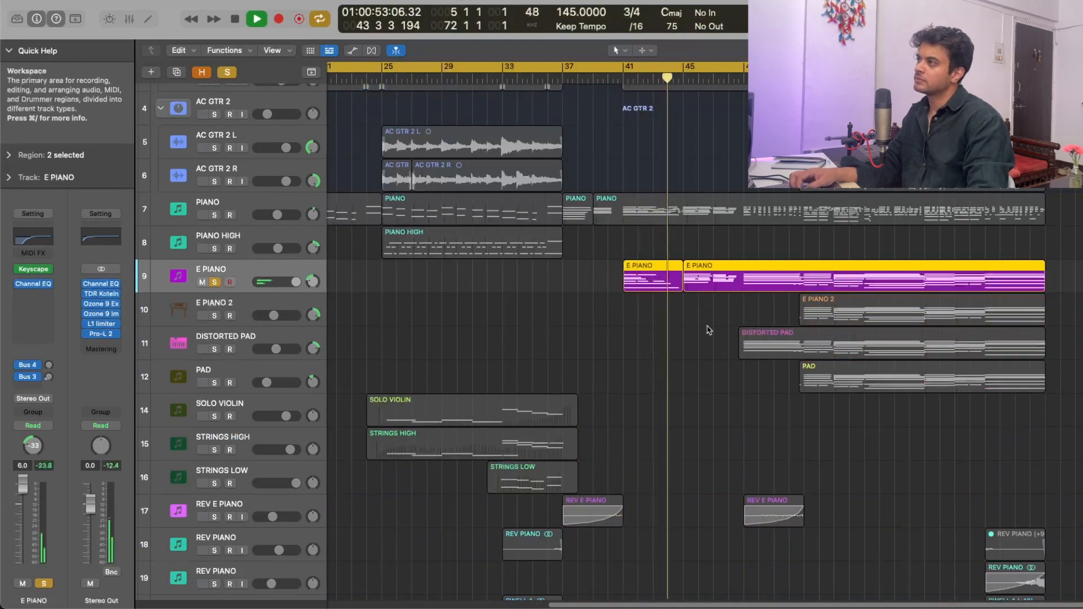
left_click(216, 215)
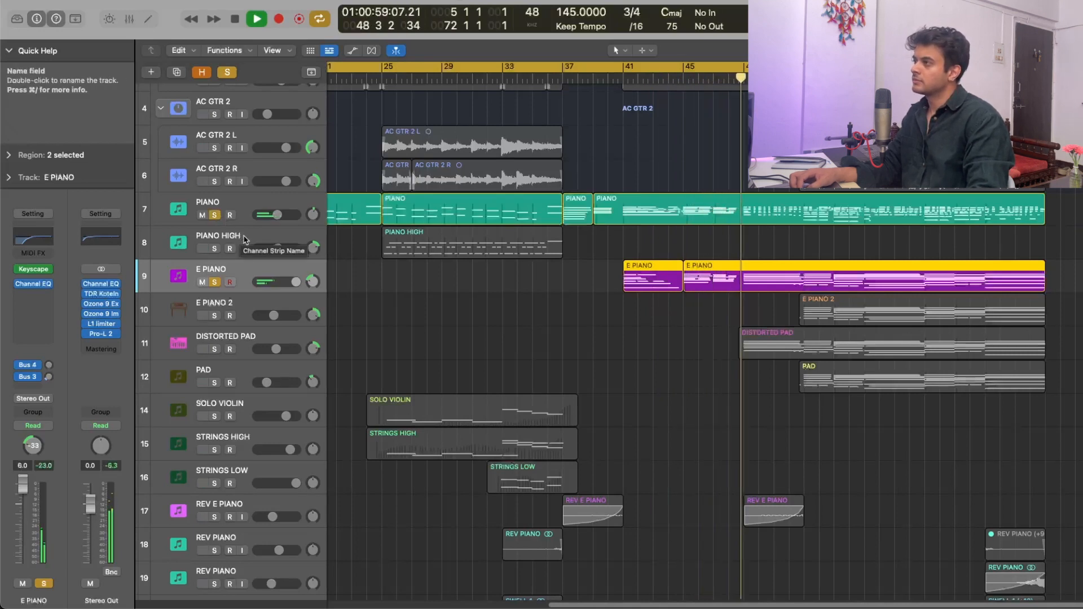
- Add E PIANO 2 to the soloed PIANO and E PIANO tracks, and audition E PIANO 2 alone
left_click(215, 315)
key("space")
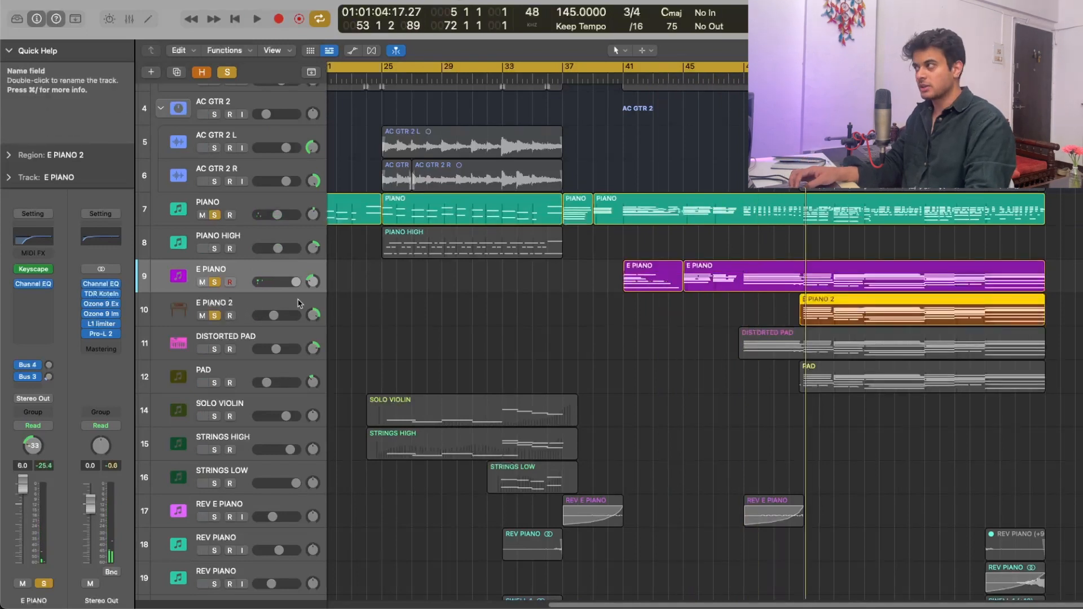
left_click(215, 315, "alt")
key("space")
- Trim the start of the E PIANO 2 region slightly, closer to its first notes
key("super+Right")
key("super+Right")
key("super+Right")
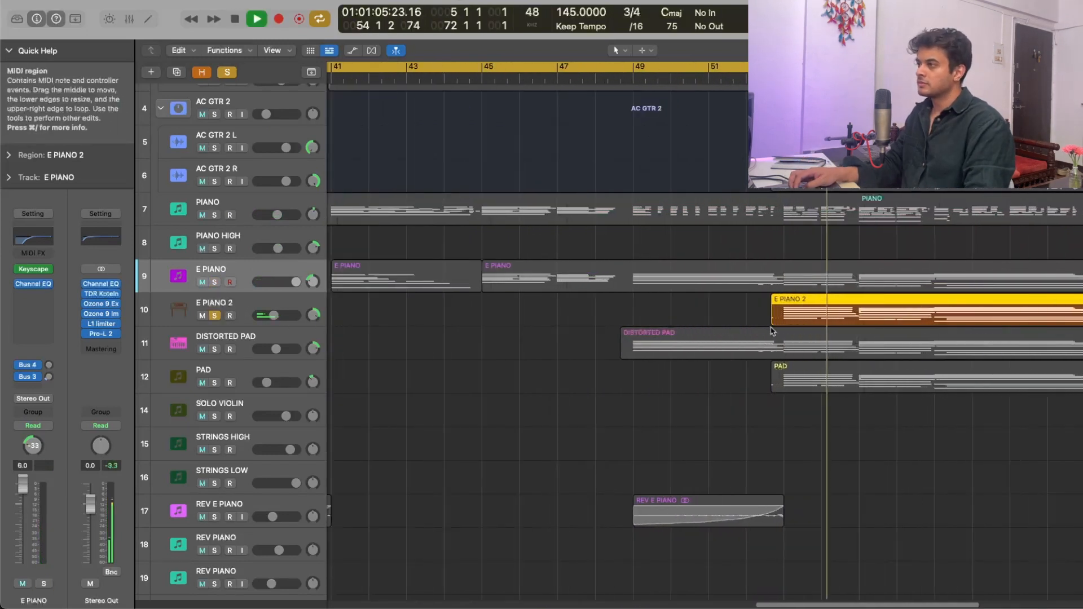
left_click(754, 319)
left_click_drag(775, 322, 781, 323)
key("super+Left")
key("super+Left")
key("super+Left")
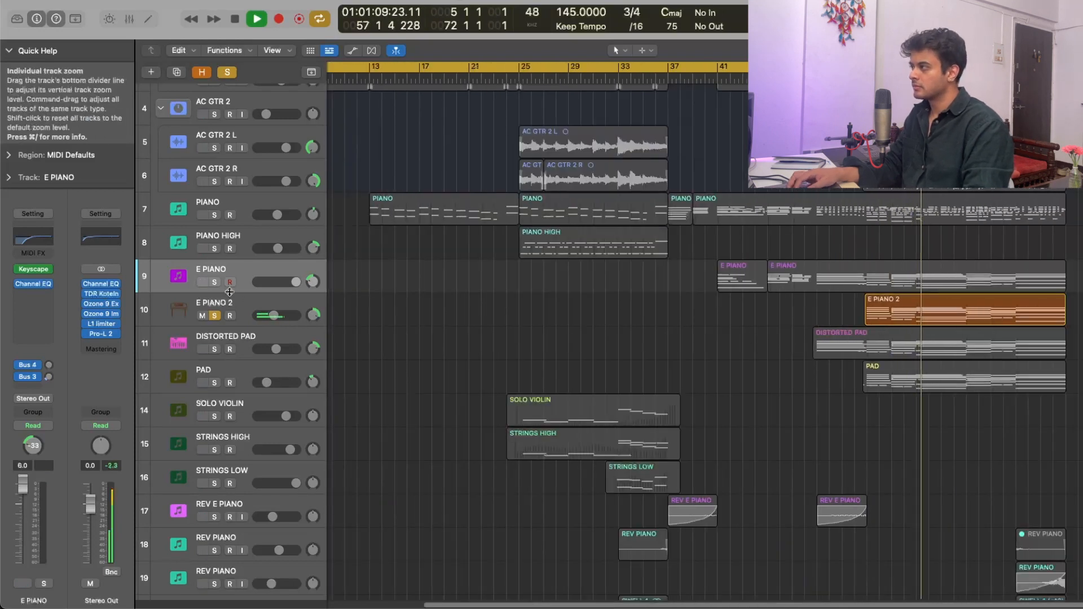
- Solo E PIANO and PIANO along with E PIANO 2, and audition the DISTORTED PAD region alone
left_click(214, 282)
left_click(214, 215)
scroll(583, 374, "down", 2)
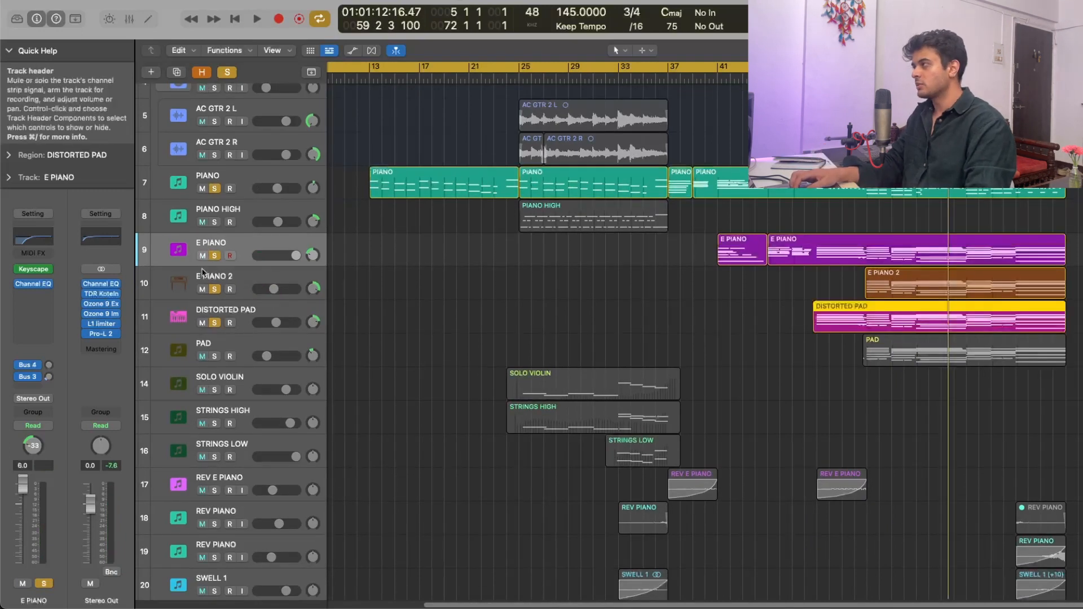
left_click(214, 323, "alt")
key("space")
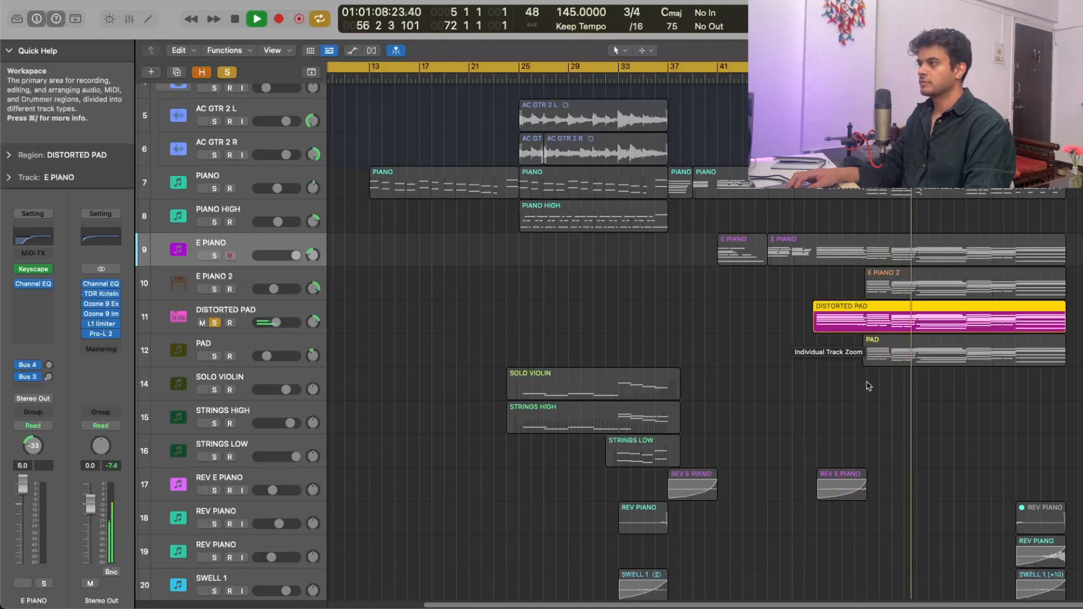
- Switch the solo from DISTORTED PAD to PAD and audition the PAD region on its own
key("space")
left_click(214, 323)
left_click(215, 356)
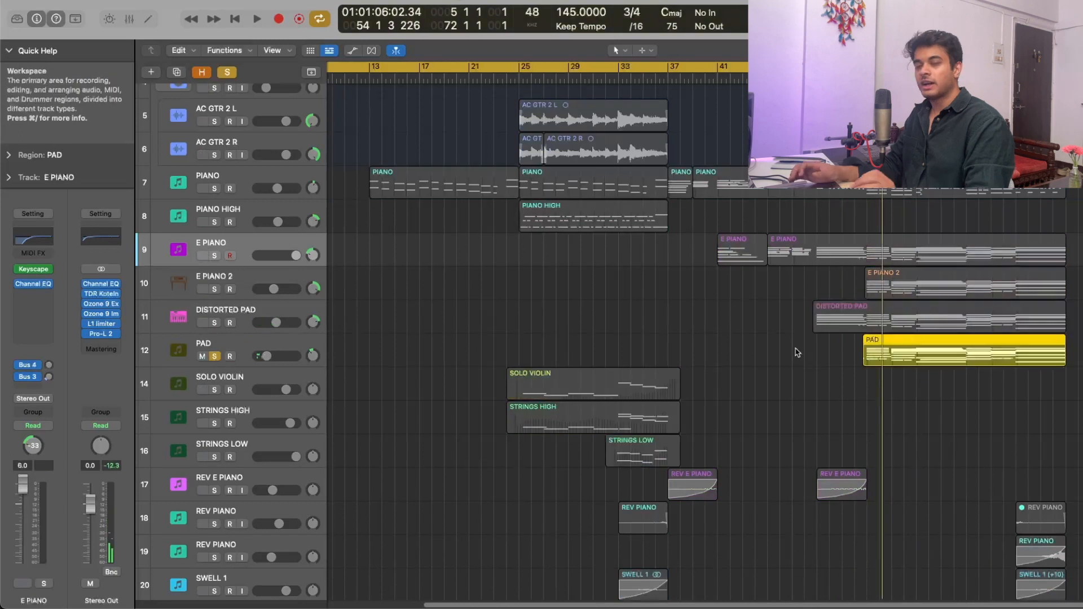
key("space")
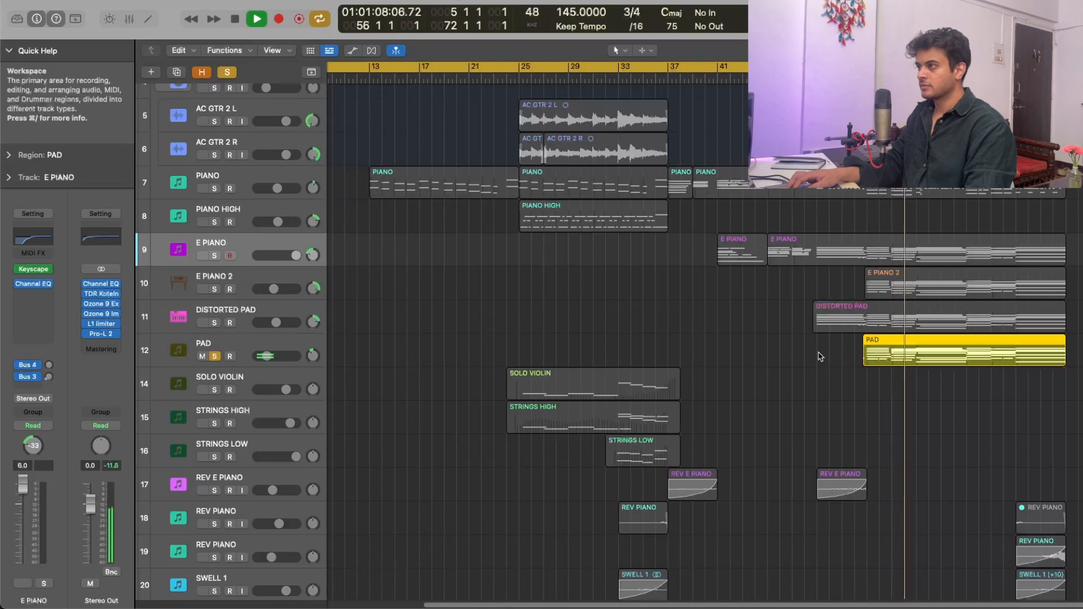
key("space")
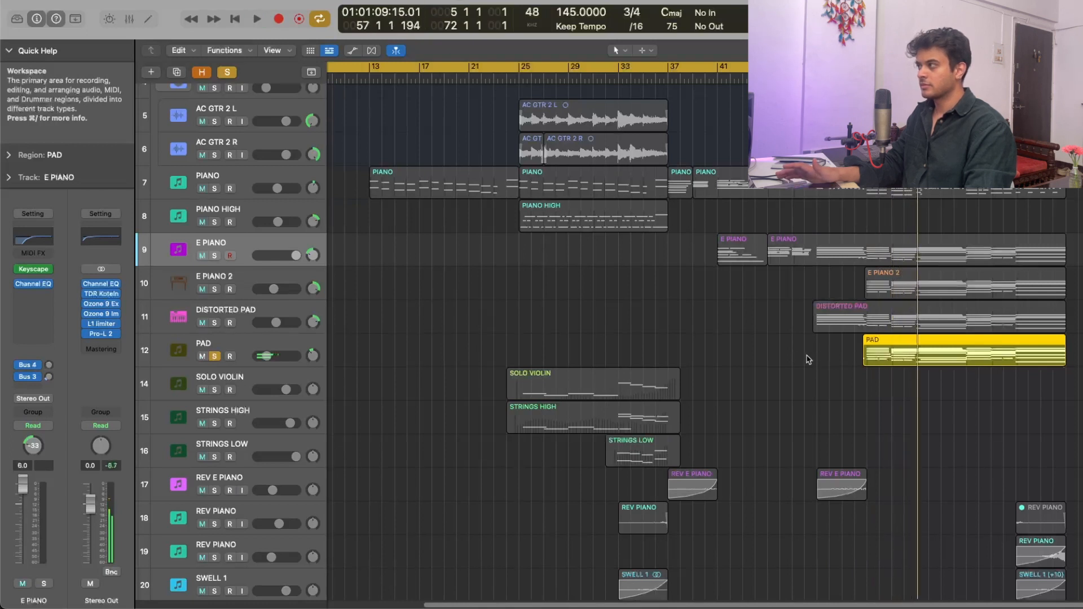
- Solo E PIANO, E PIANO 2 and DISTORTED PAD together with PAD, select their regions and play the combined layers
left_click_drag(214, 256, 214, 323)
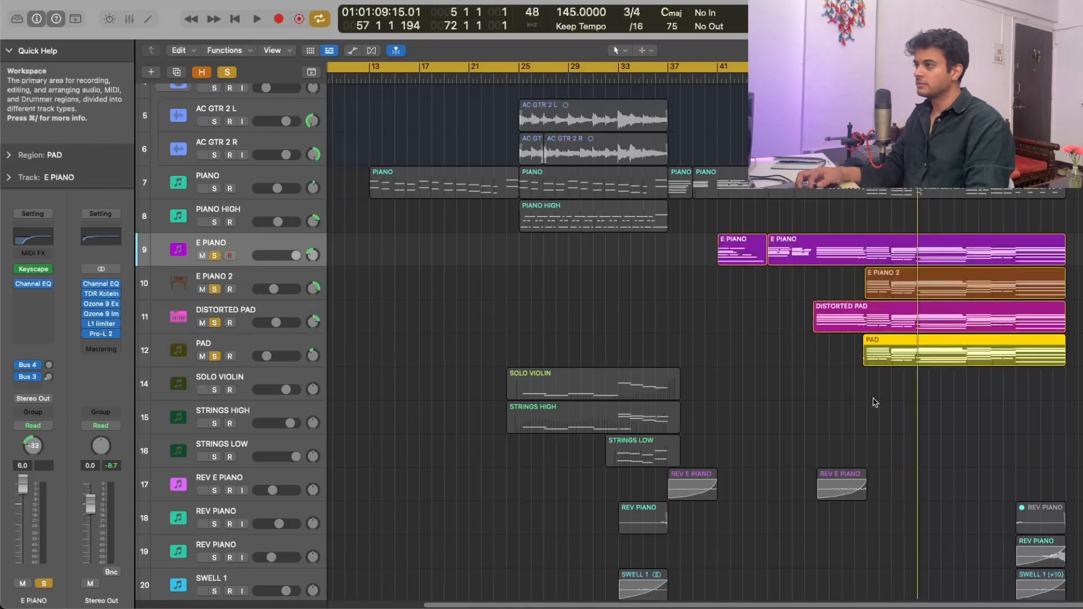
left_click_drag(874, 405, 828, 256)
key("space")
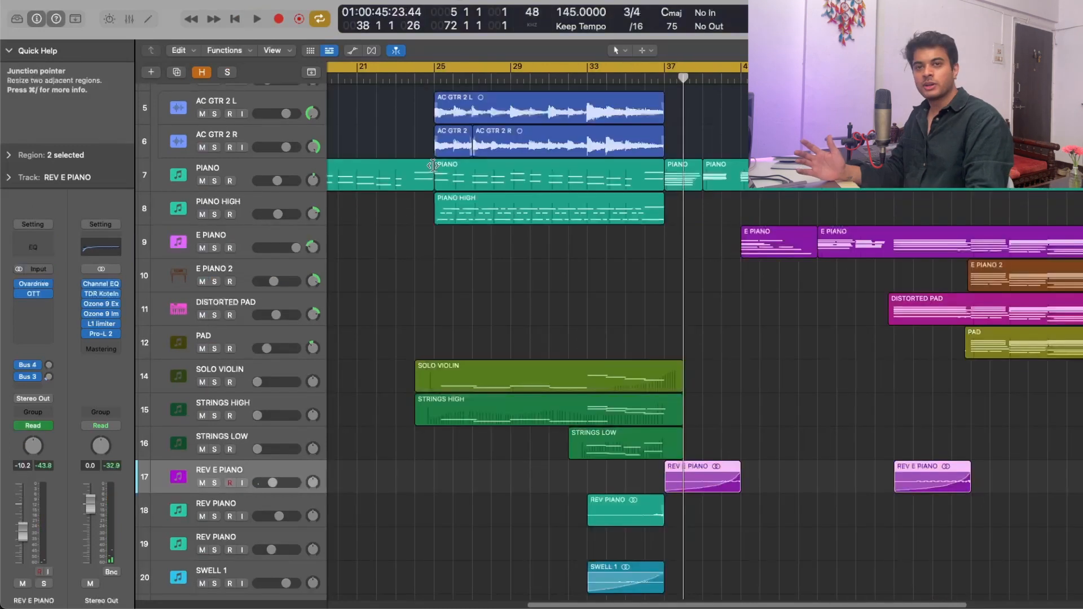
- Point out the first E PIANO region as the source and audition the REV E PIANO region starting at bar 37 in solo
left_click(762, 232)
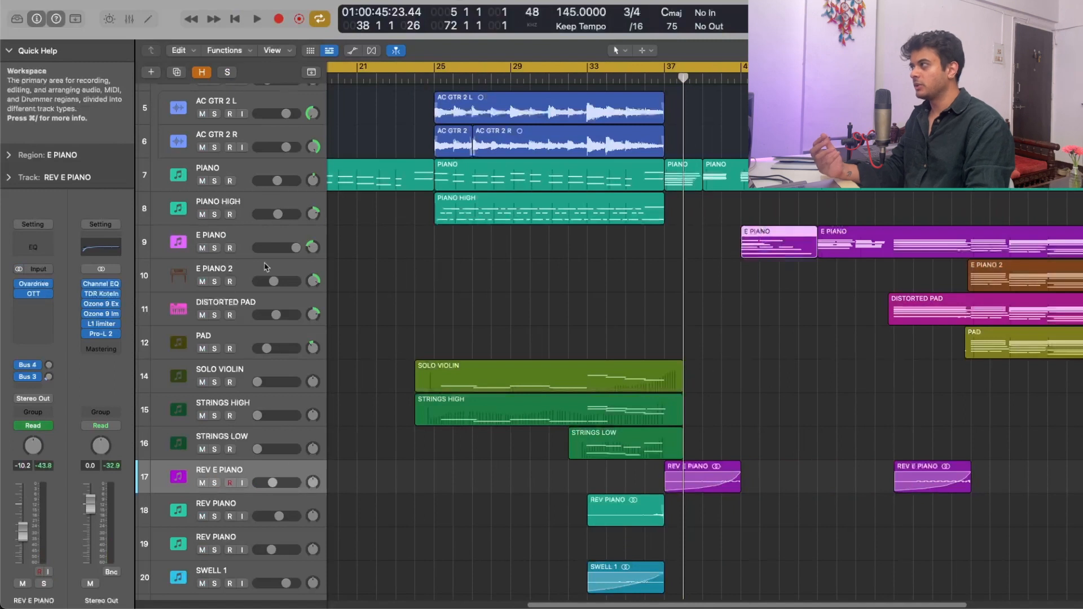
key("super+Right")
key("super+Right")
key("super+Right")
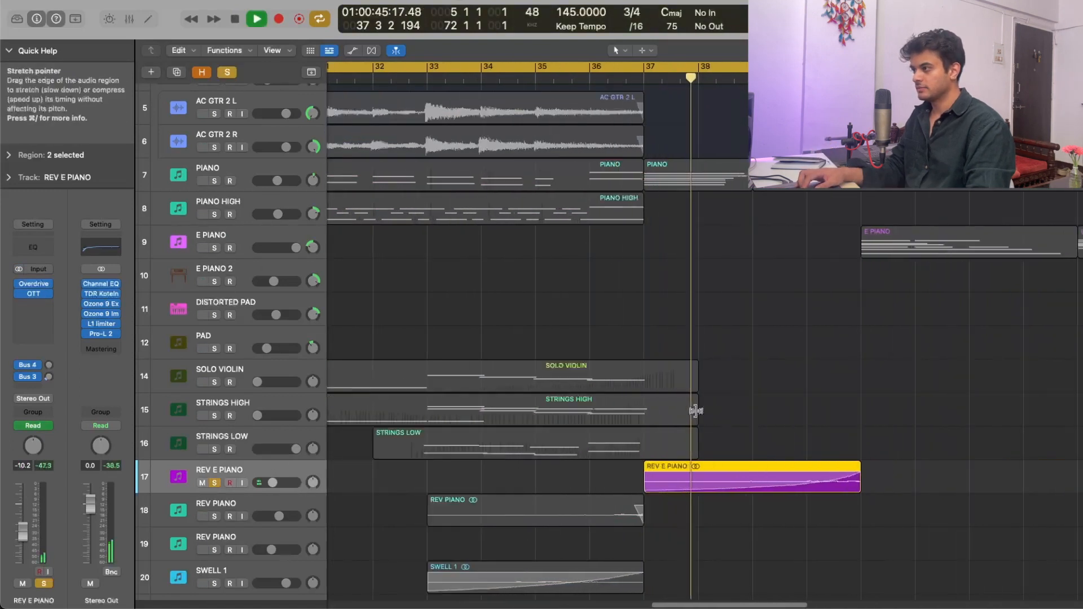
- Close the Overdrive plug-in on the REV E PIANO track and open its OTT plug-in
scroll(825, 427, "down", 3)
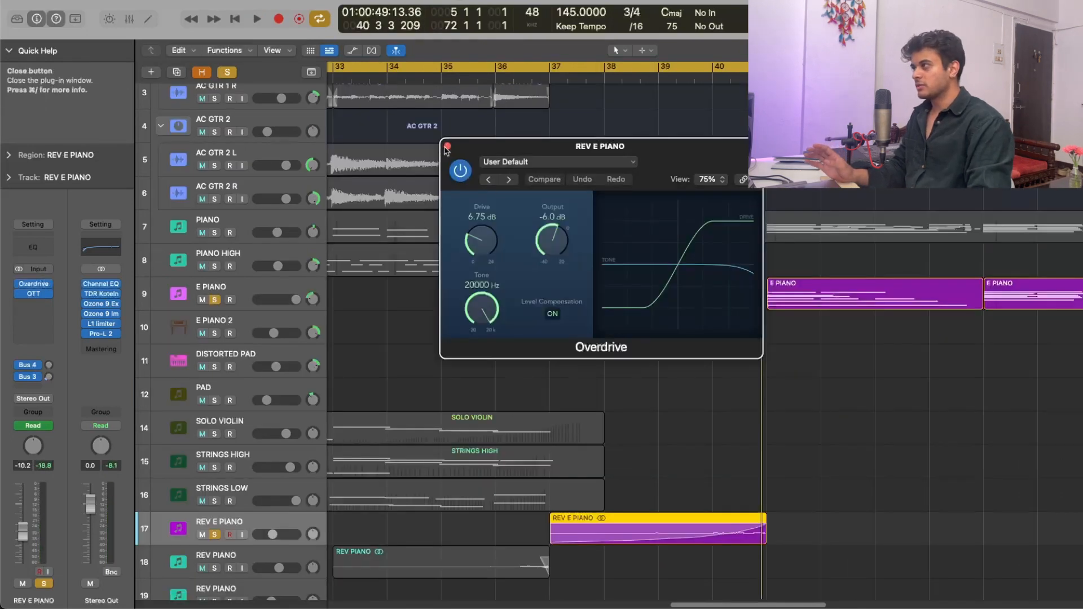
left_click(448, 146)
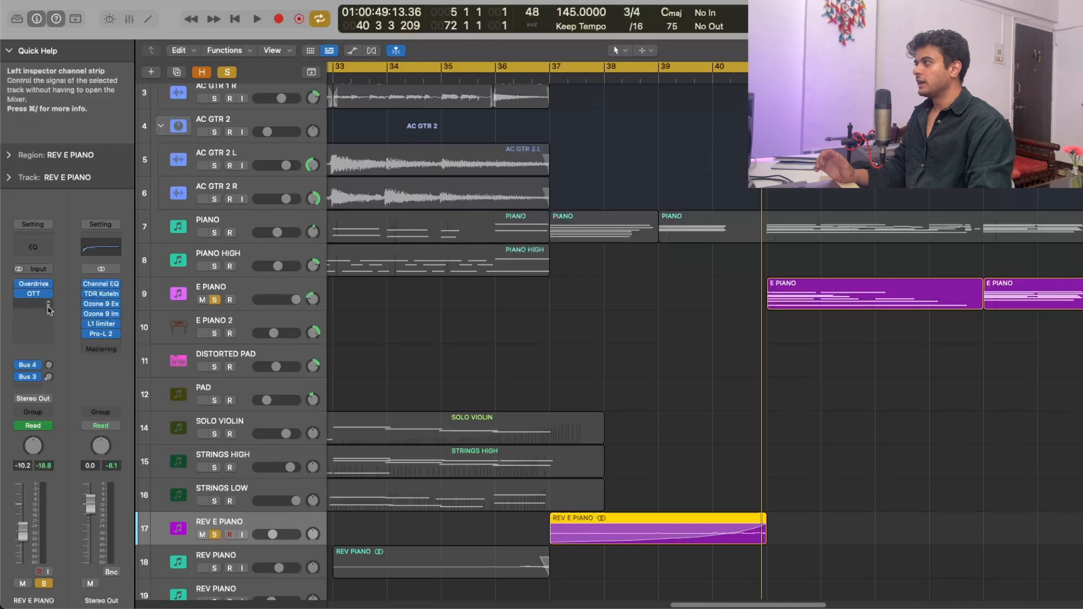
left_click(35, 294)
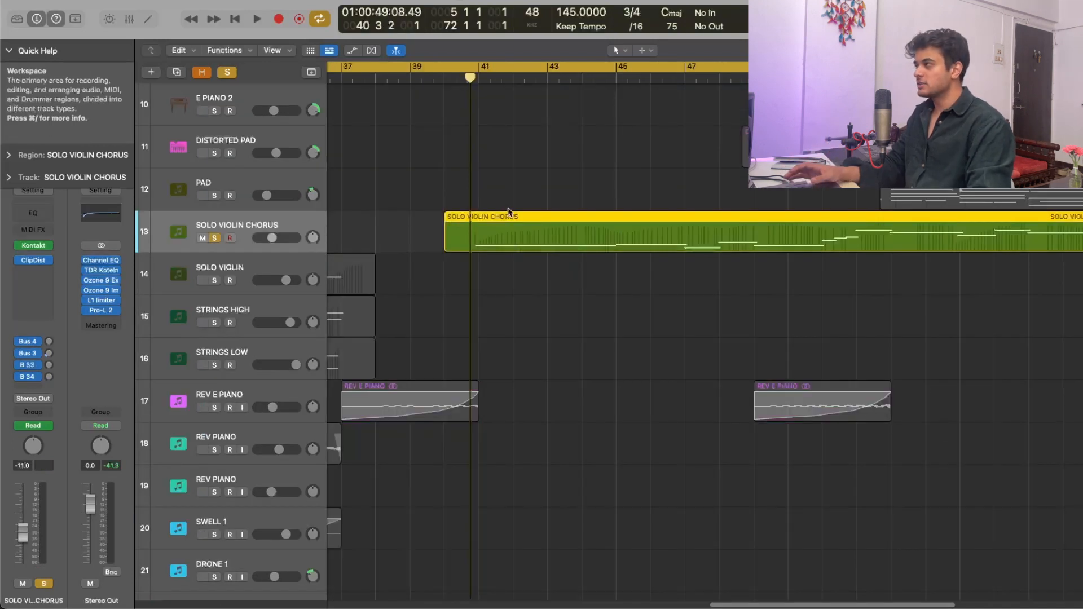
- Clear the SOLO VIOLIN CHORUS solo and play the violin melody within the full arrangement, reviewing the surrounding tracks
key("space")
key("s")
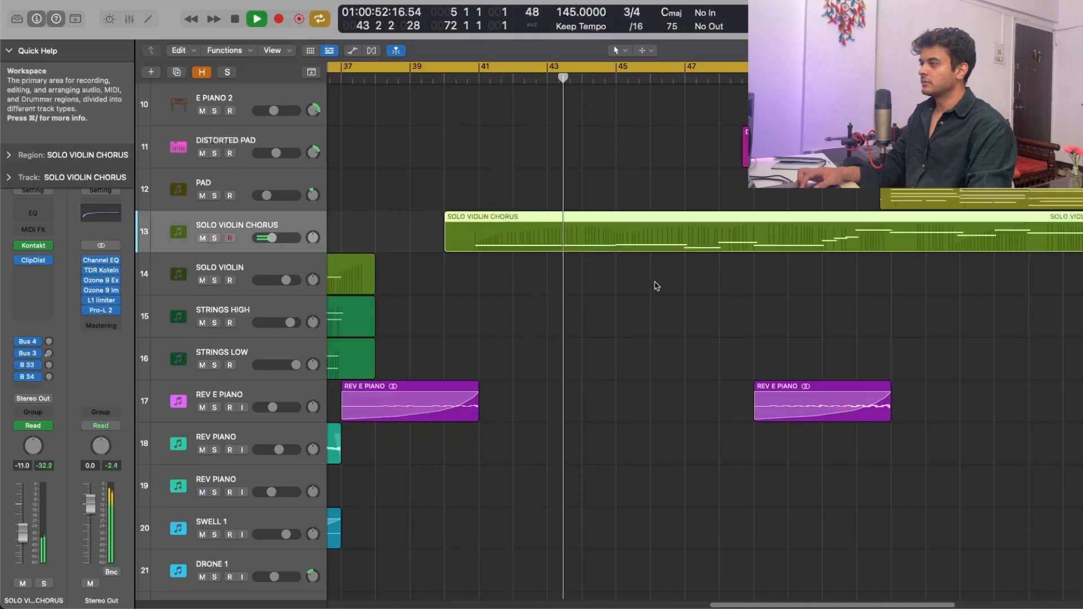
key("super+Left")
key("super+Left")
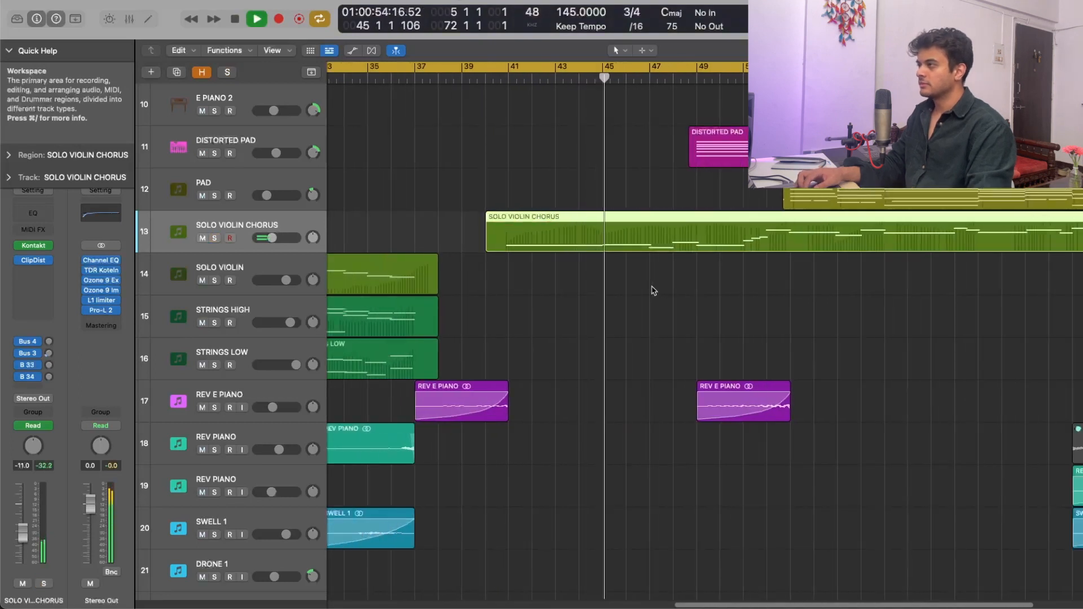
scroll(654, 291, "down", 4)
scroll(654, 291, "left", 3)
scroll(714, 293, "up", 3)
scroll(715, 293, "left", 1)
scroll(714, 293, "right", 5)
scroll(715, 293, "right", 1)
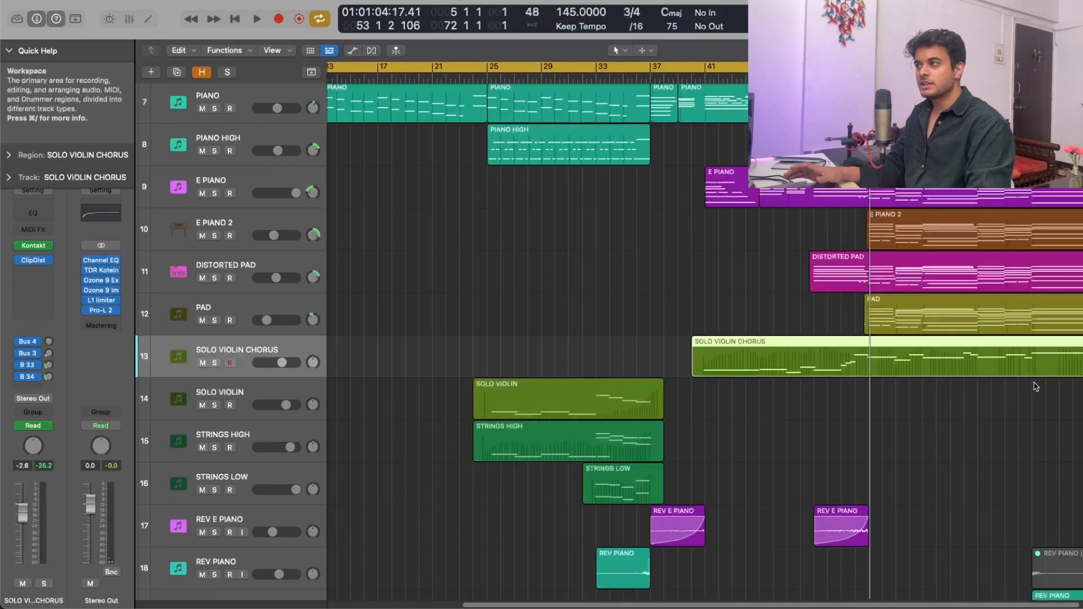
- Select the six chorus regions from E PIANO to SOLO VIOLIN CHORUS and play the full arrangement from there, reviewing all of its layers
left_click_drag(1066, 409, 732, 176)
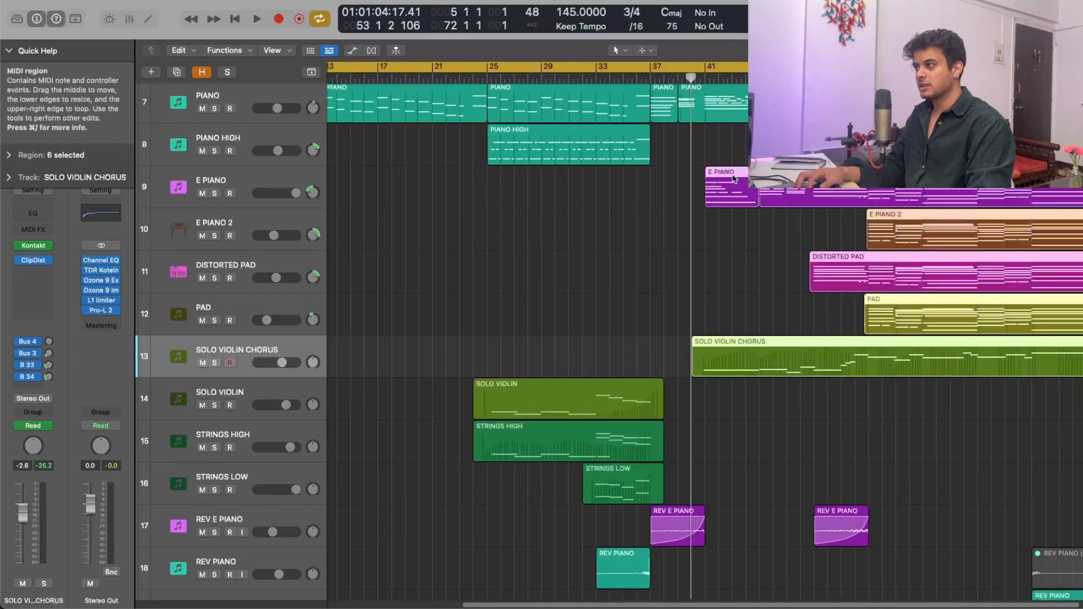
key("shift+space")
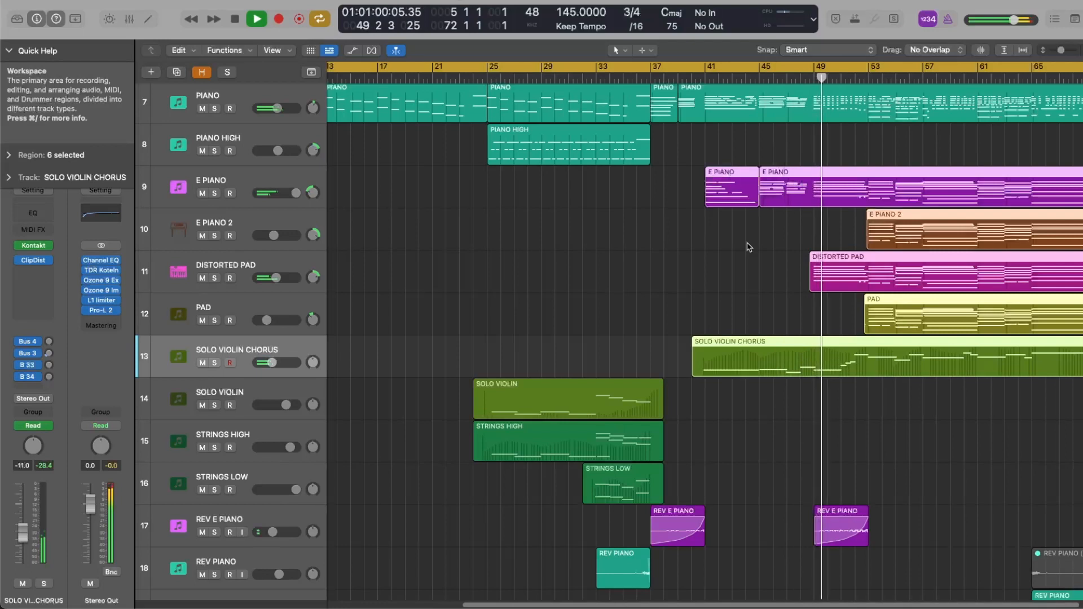
scroll(748, 247, "down", 1)
scroll(749, 247, "down", 10)
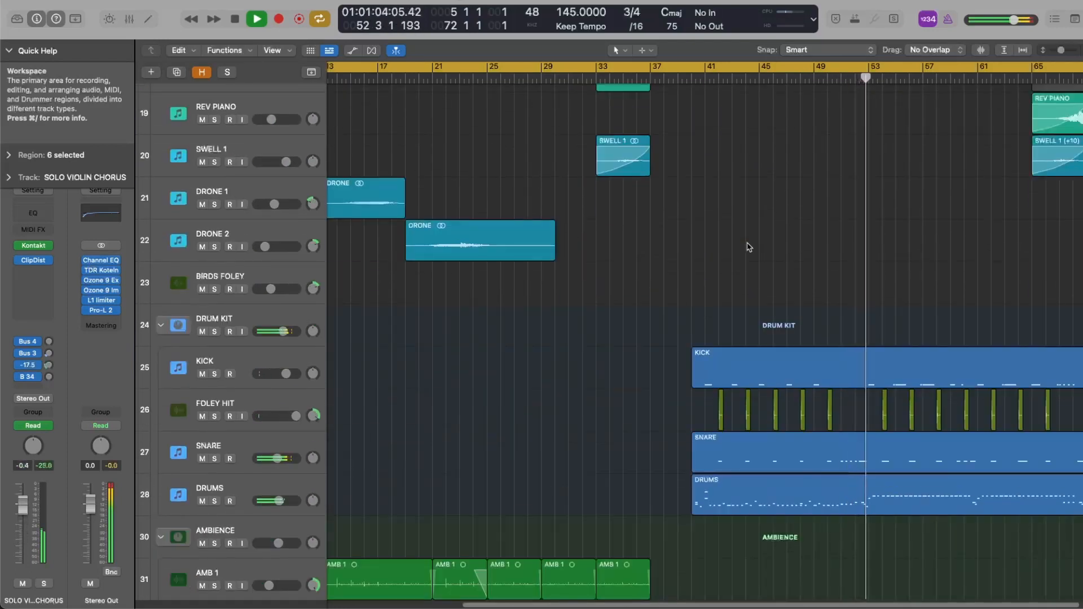
scroll(748, 247, "up", 10)
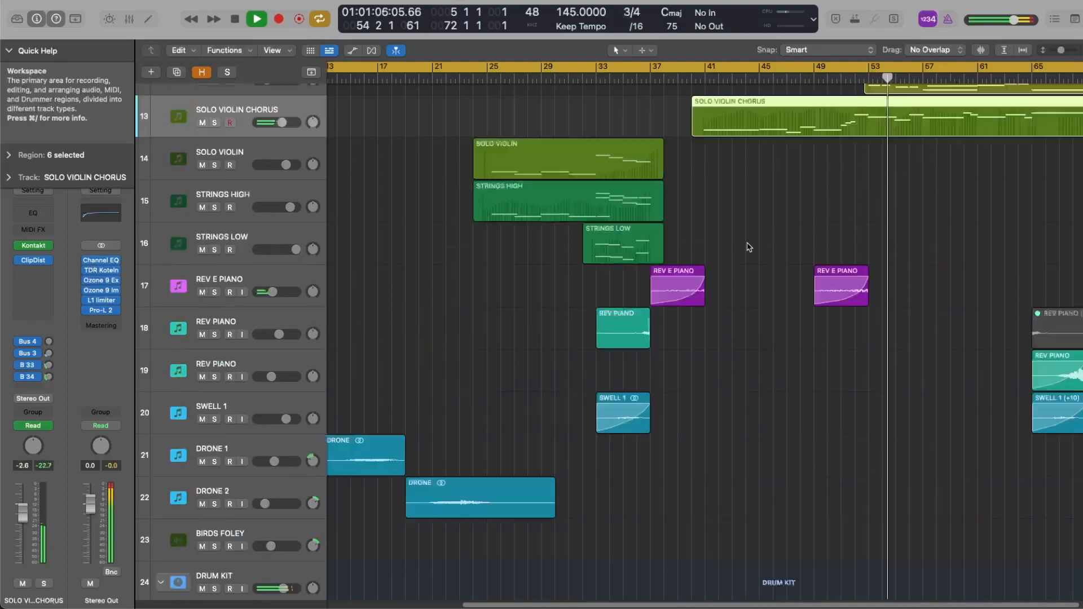
scroll(748, 247, "up", 5)
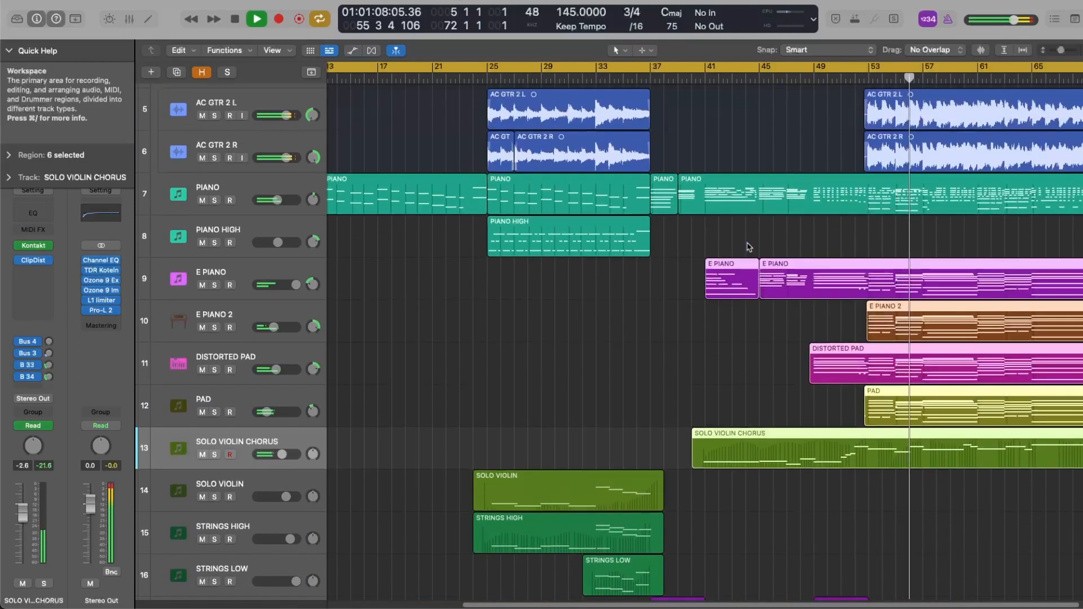
scroll(749, 247, "up", 2)
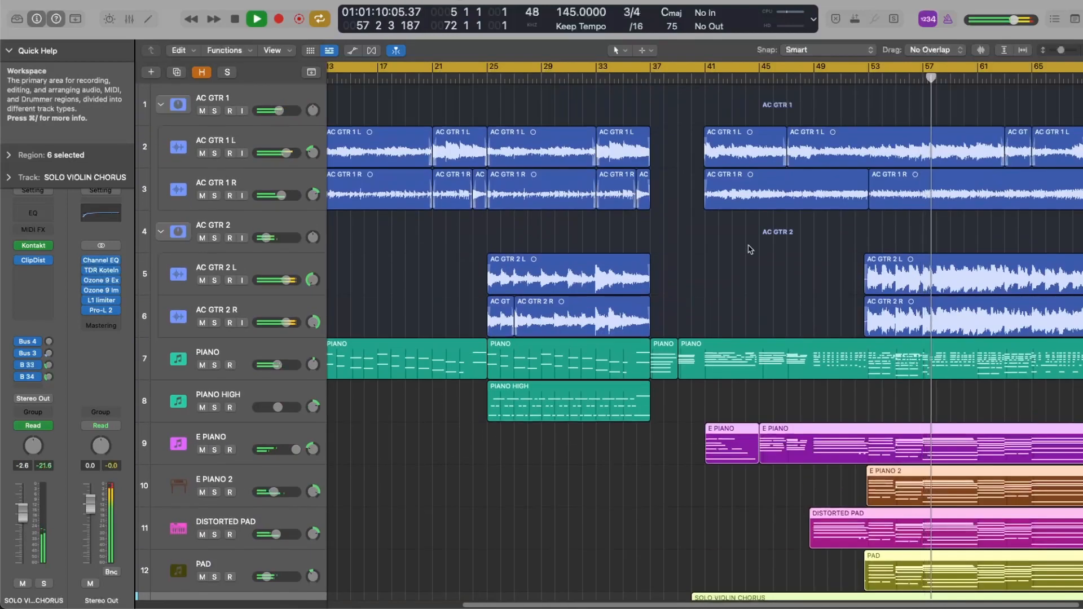